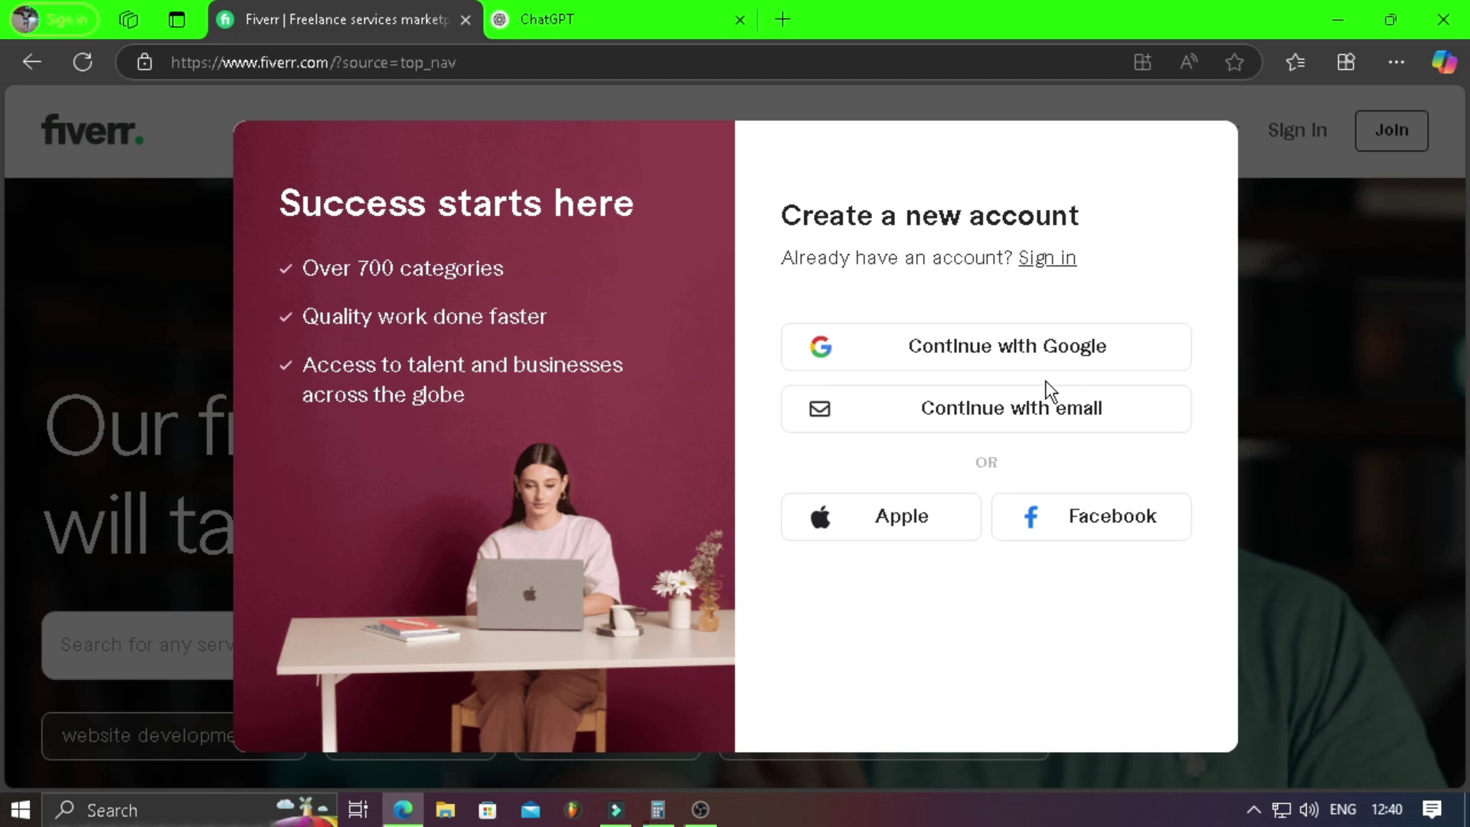
- Start creating a new Fiverr account by continuing with Google and choosing the existing Google account
left_click(1043, 347)
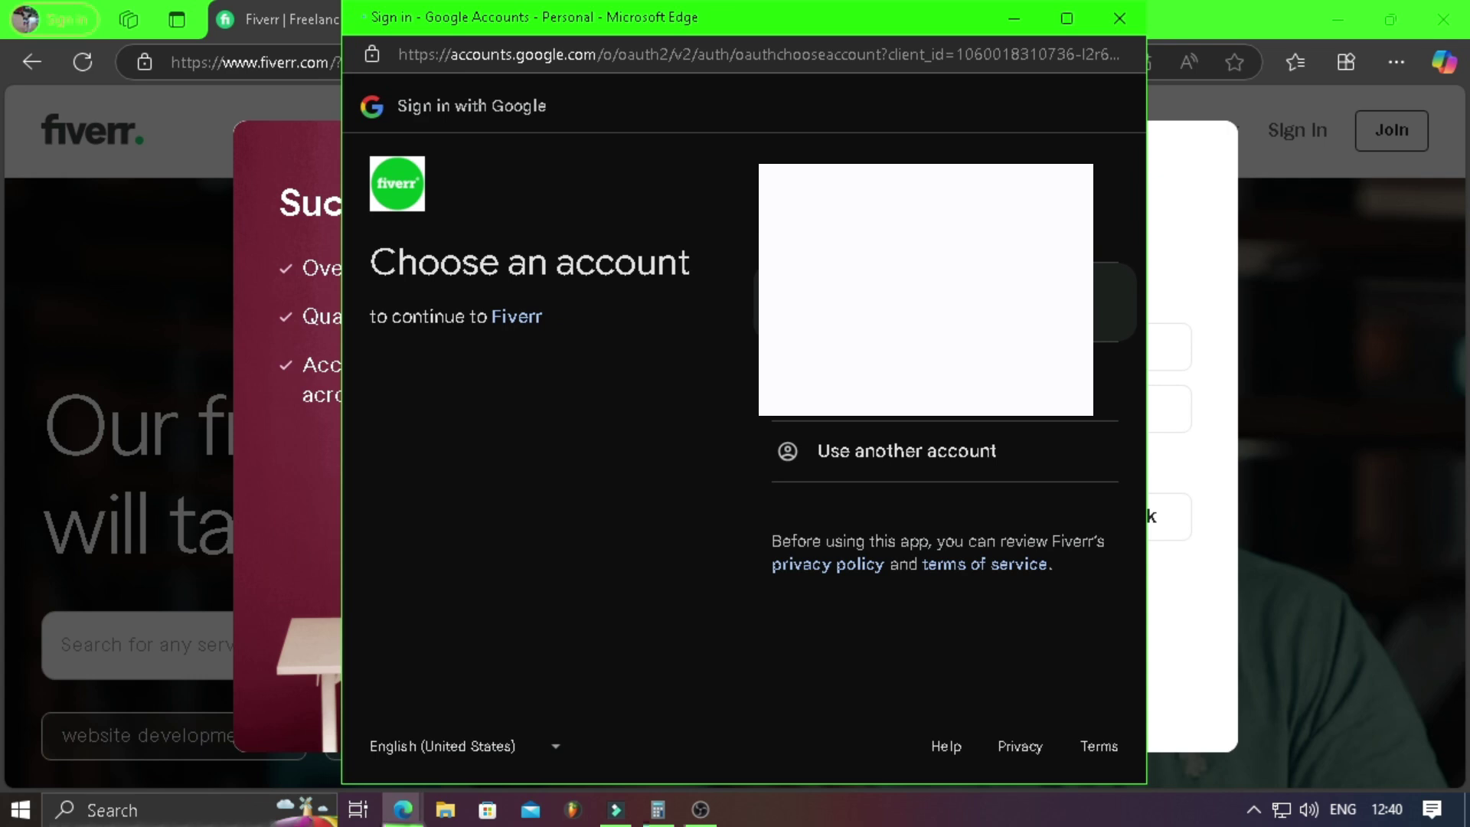
left_click(926, 302)
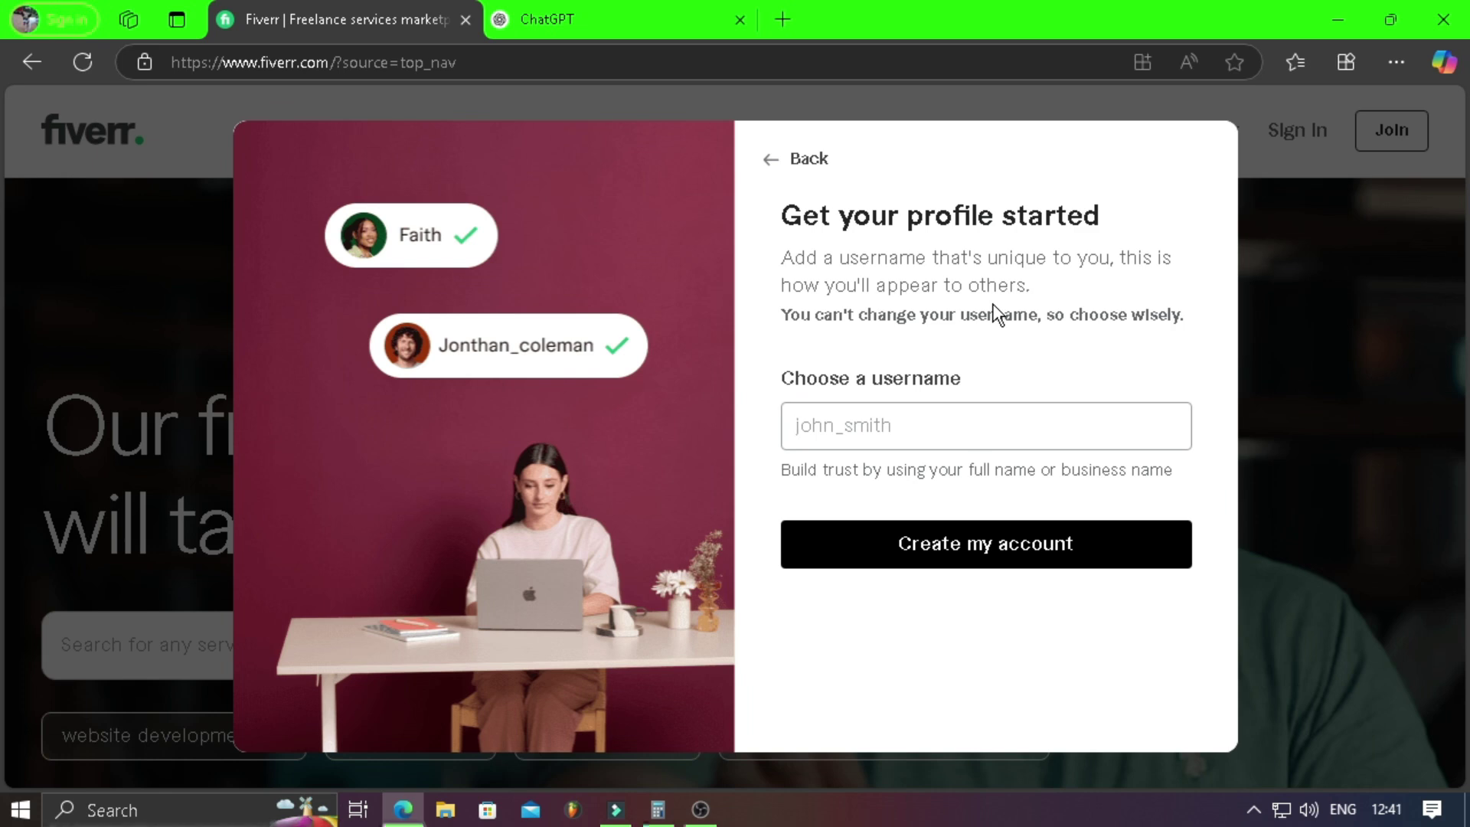
- Switch to ChatGPT and send "mata fiverr ekata danna hoda username ekak oni.kalin kawuruwath use karapu nathi name ekak wenna oni.professional username ekak denna."
key("ctrl+Tab")
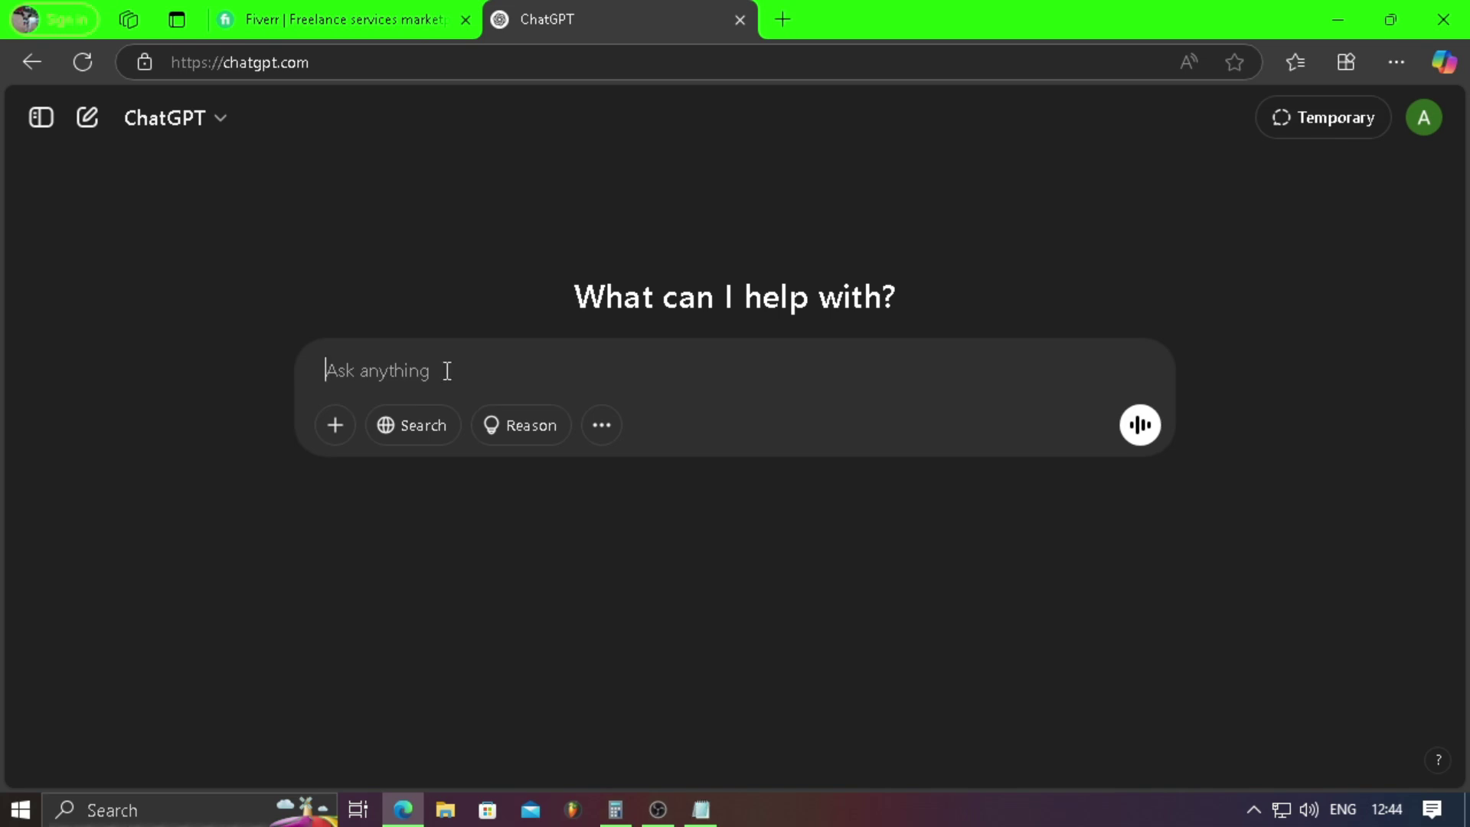
right_click(447, 371)
left_click(549, 556)
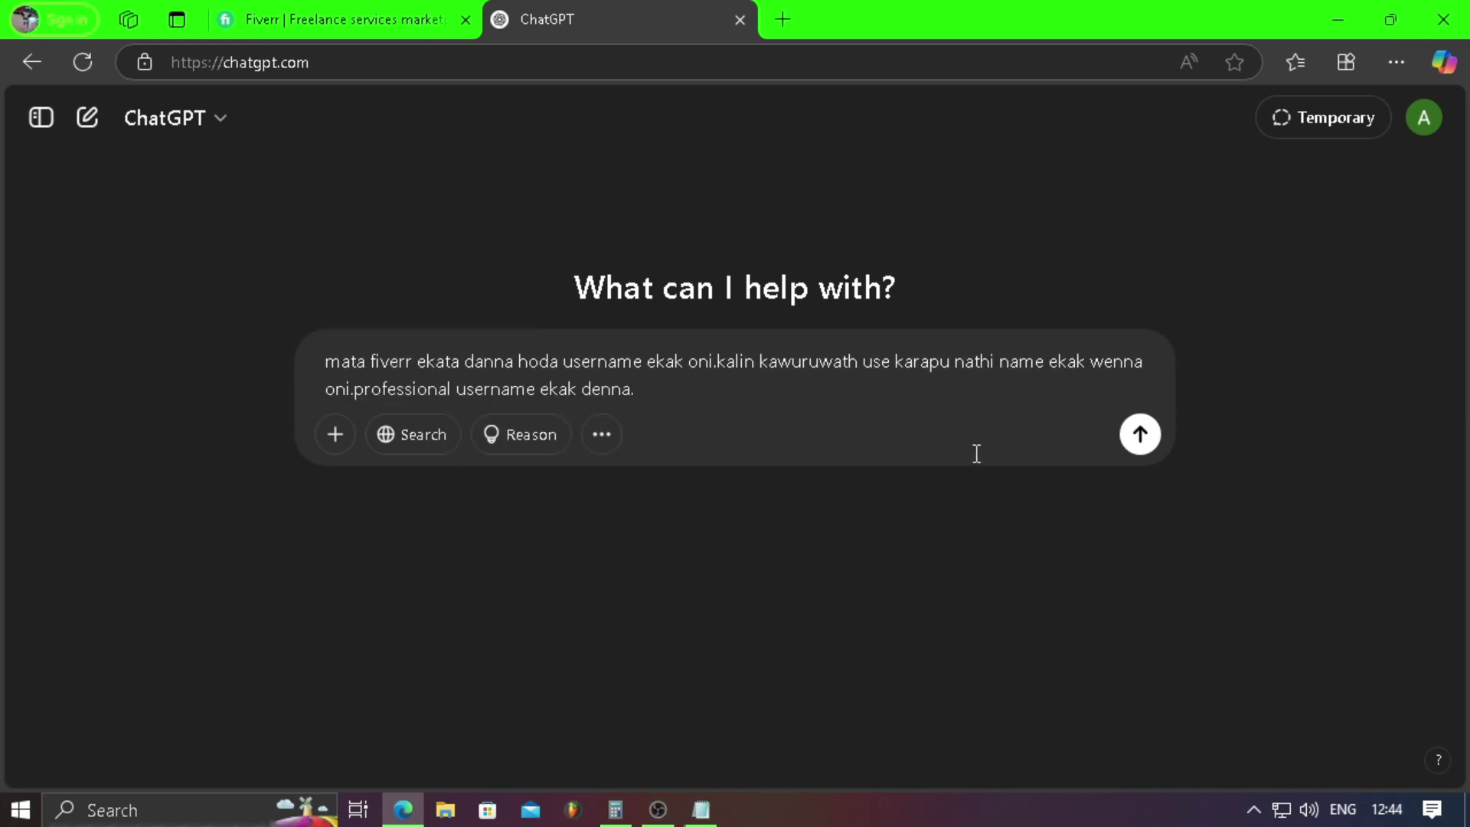
left_click(1148, 435)
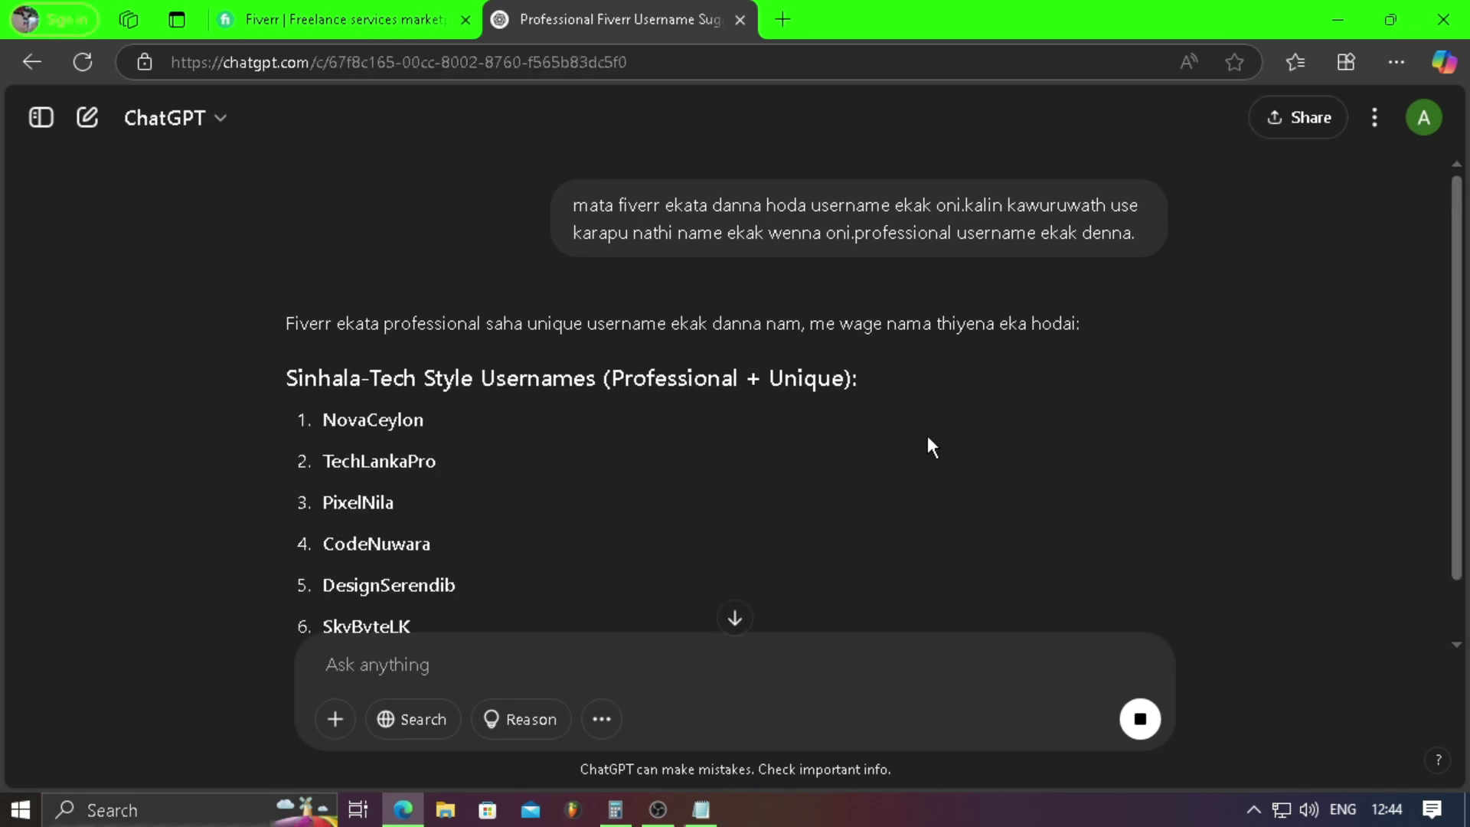
- Copy the suggested username DesignSerendib from the reply and search Fiverr for it in the second Fiverr tab
scroll(928, 437, "down", 3)
scroll(928, 437, "up", 2)
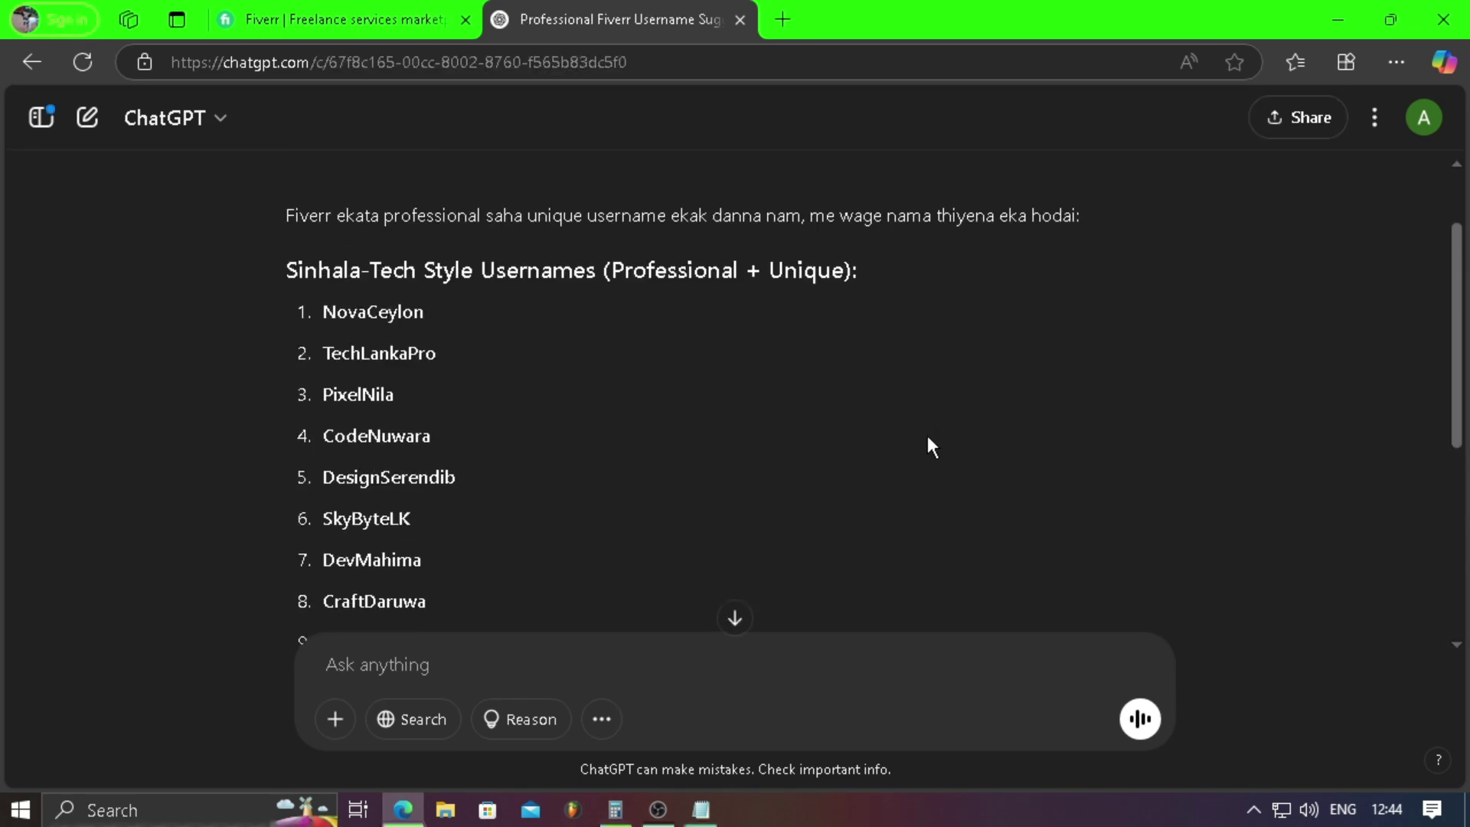
scroll(927, 438, "down", 2)
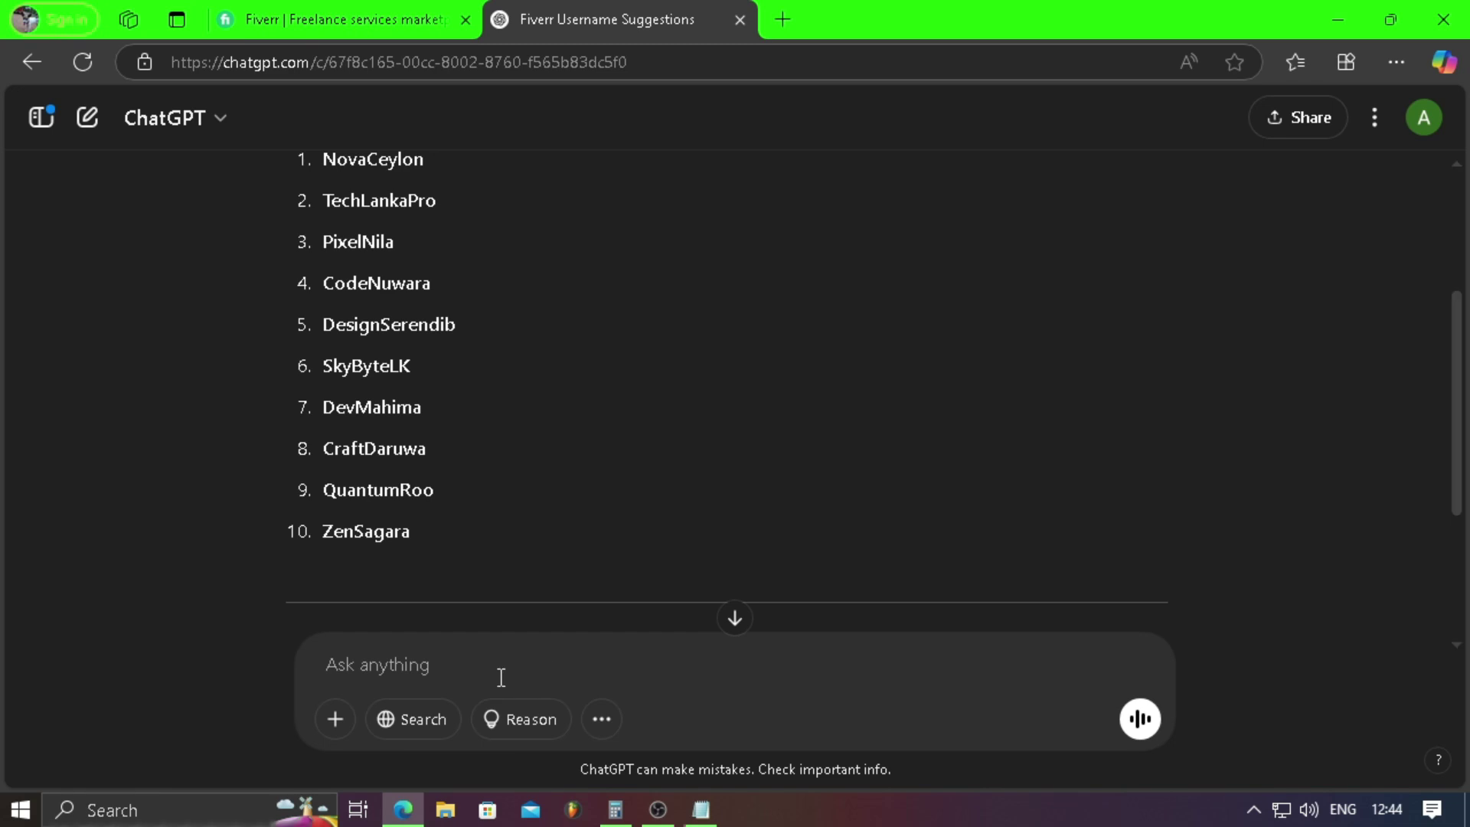
scroll(501, 499, "up", 1)
scroll(502, 502, "up", 2)
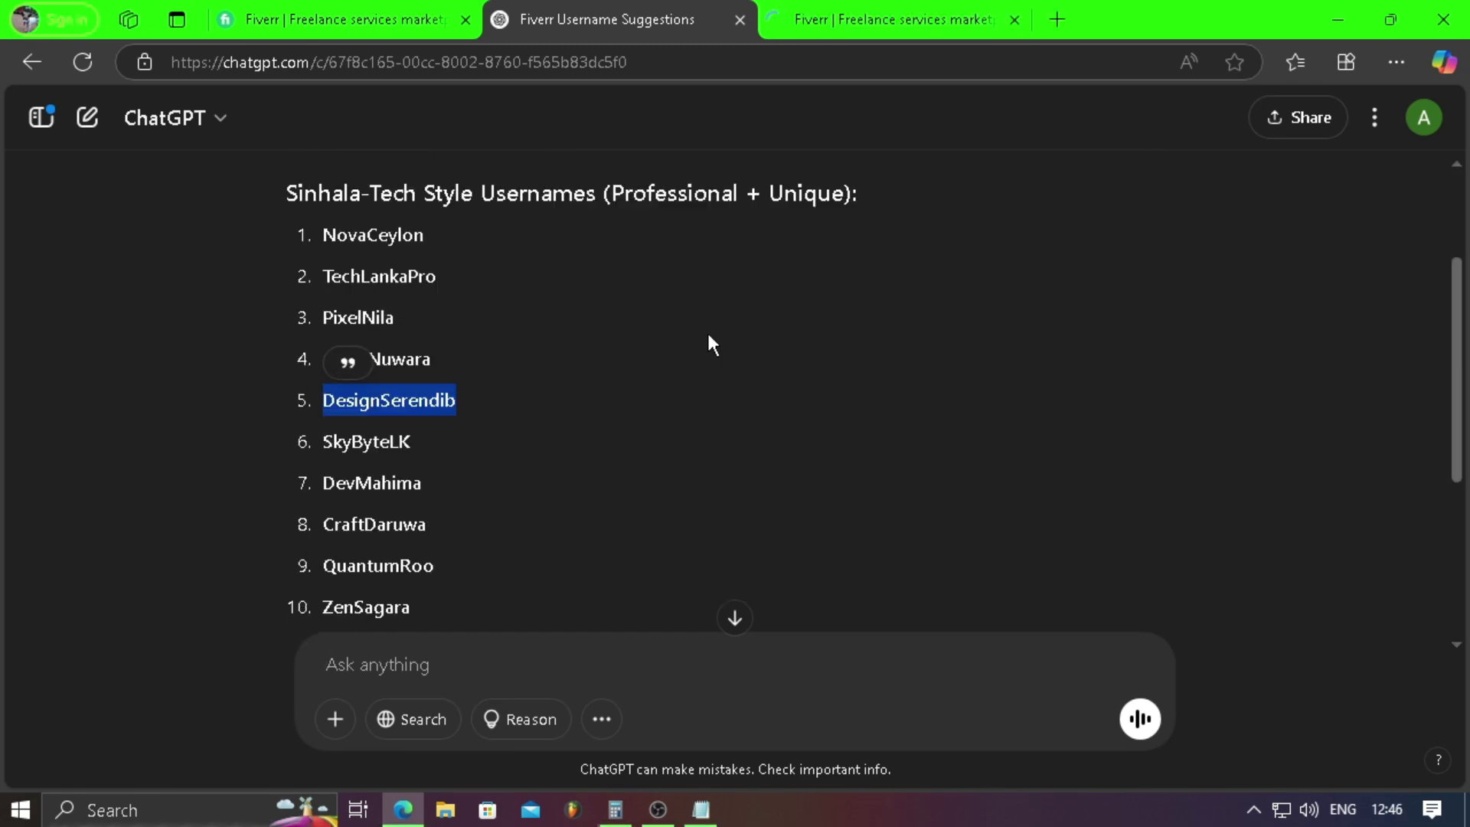
scroll(709, 341, "up", 2)
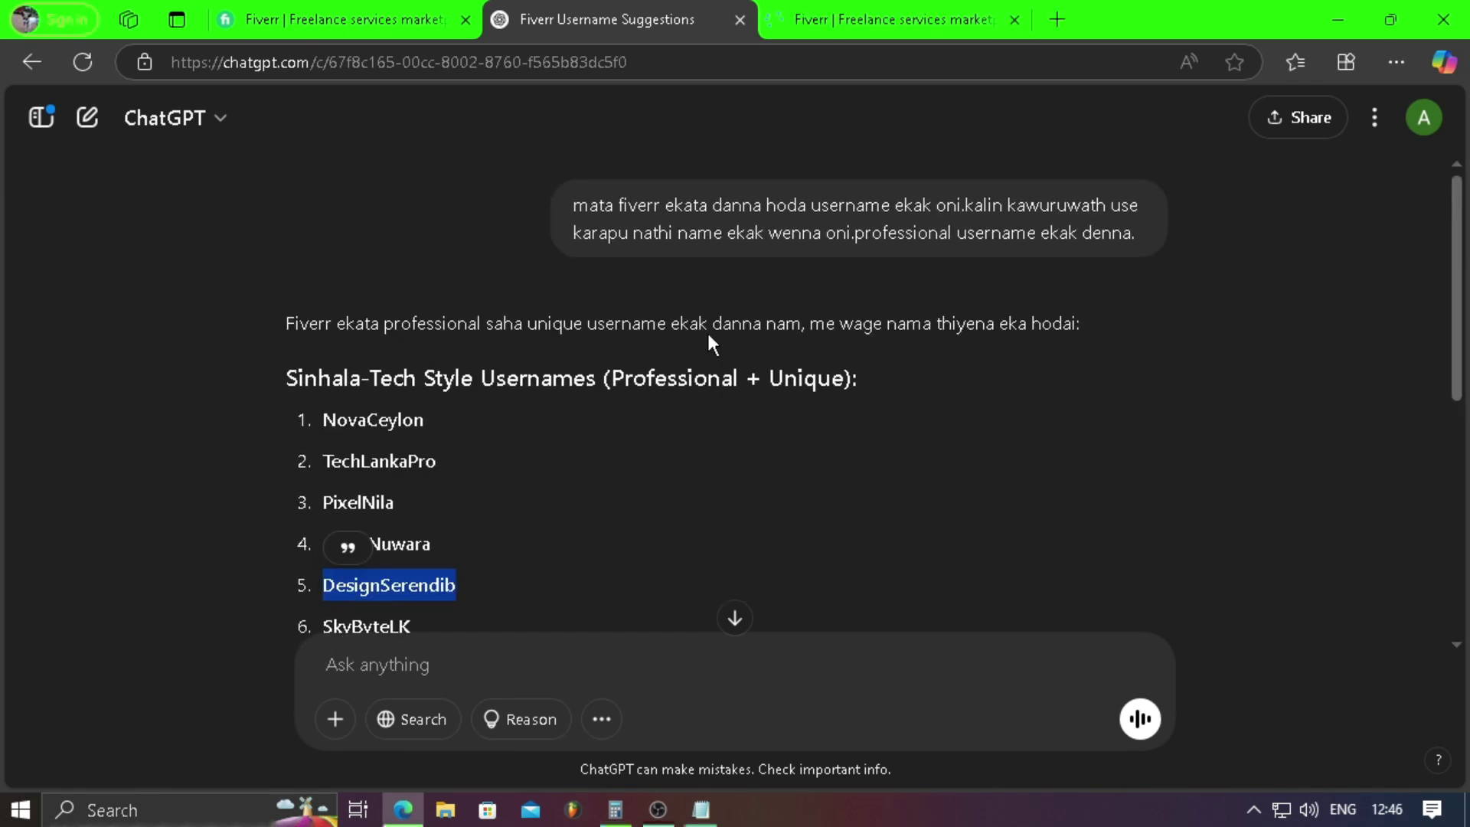
scroll(710, 337, "down", 3)
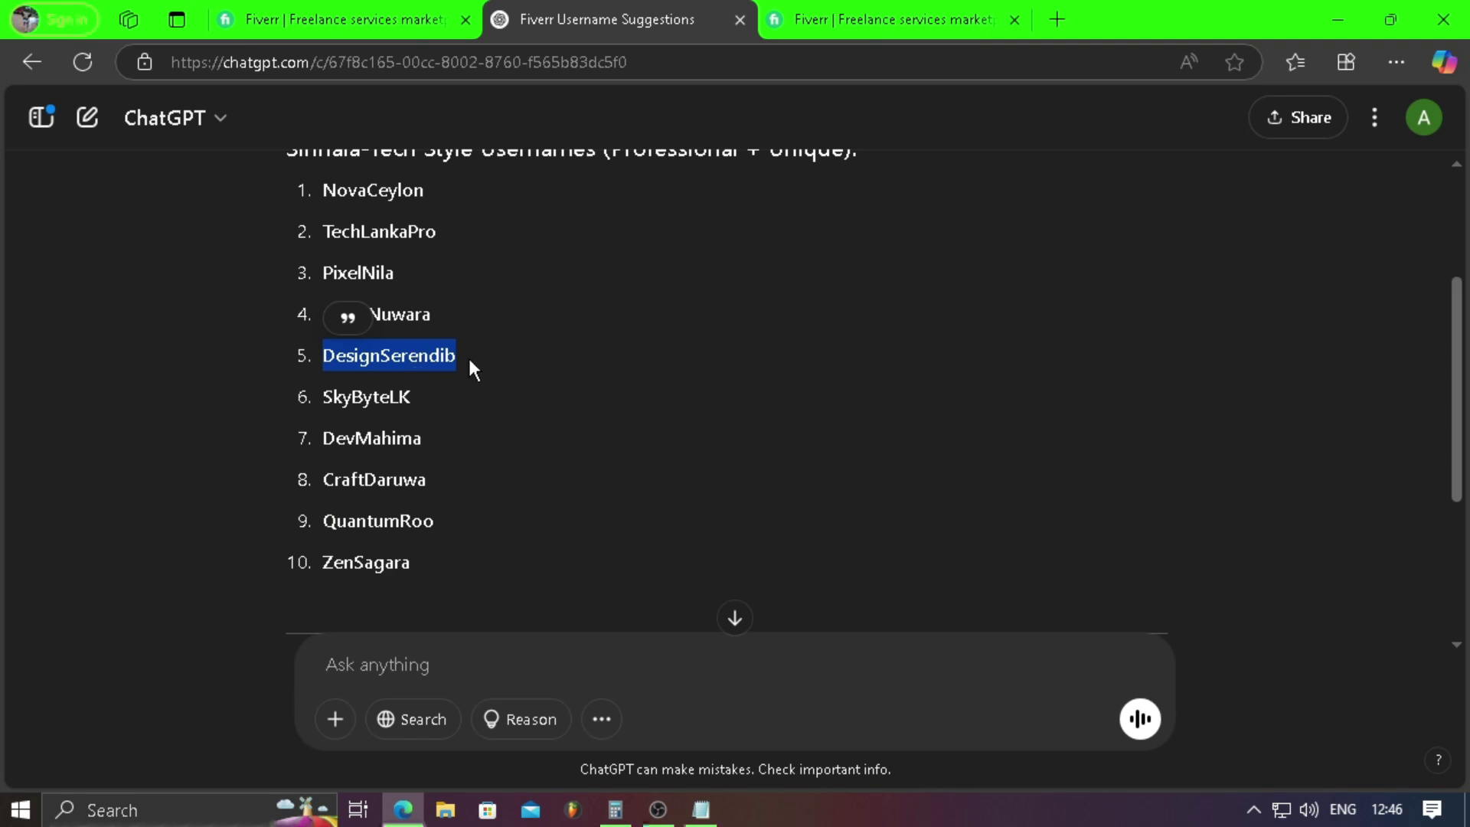
right_click(438, 358)
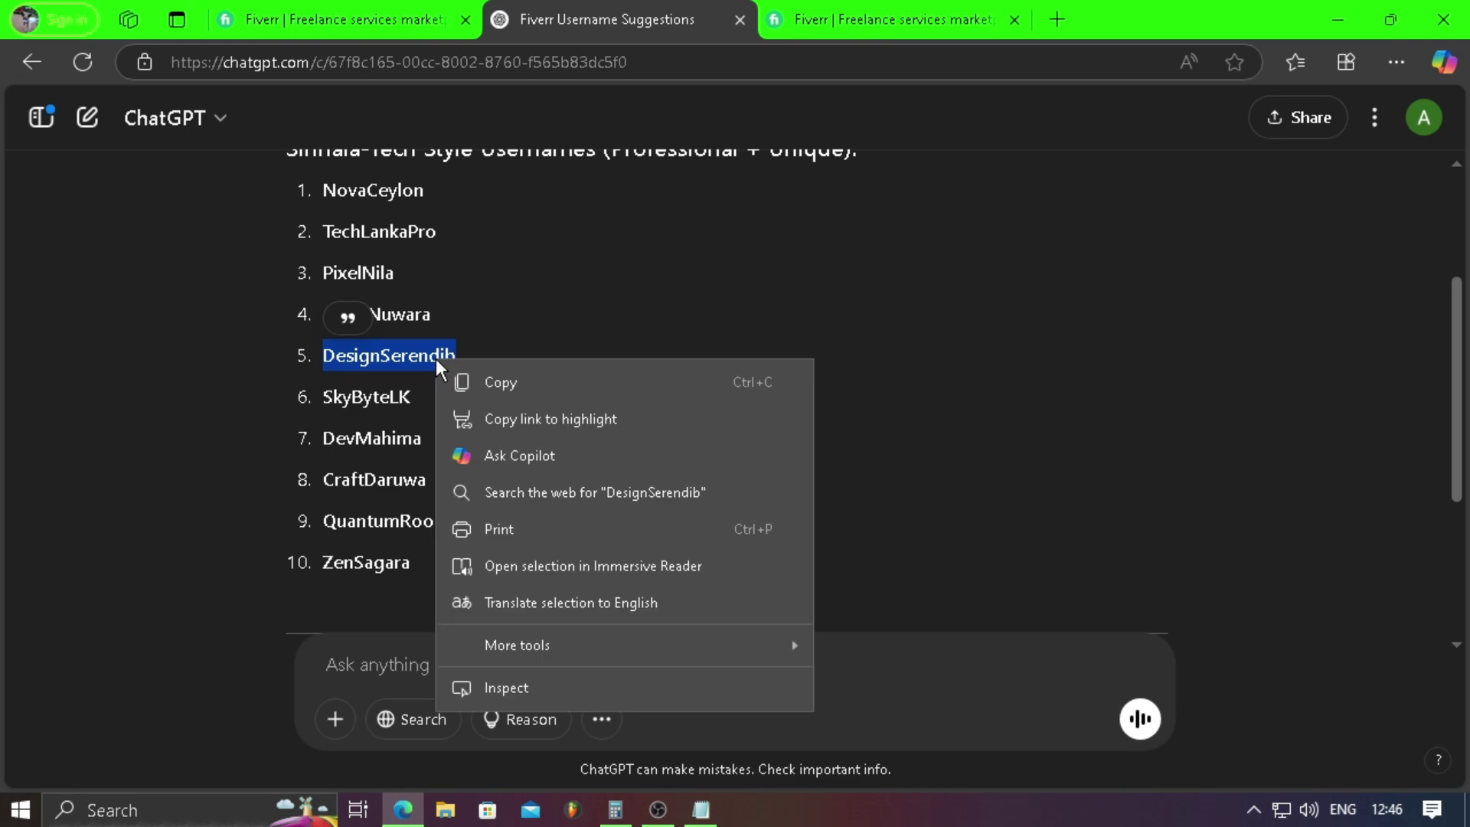
left_click(507, 394)
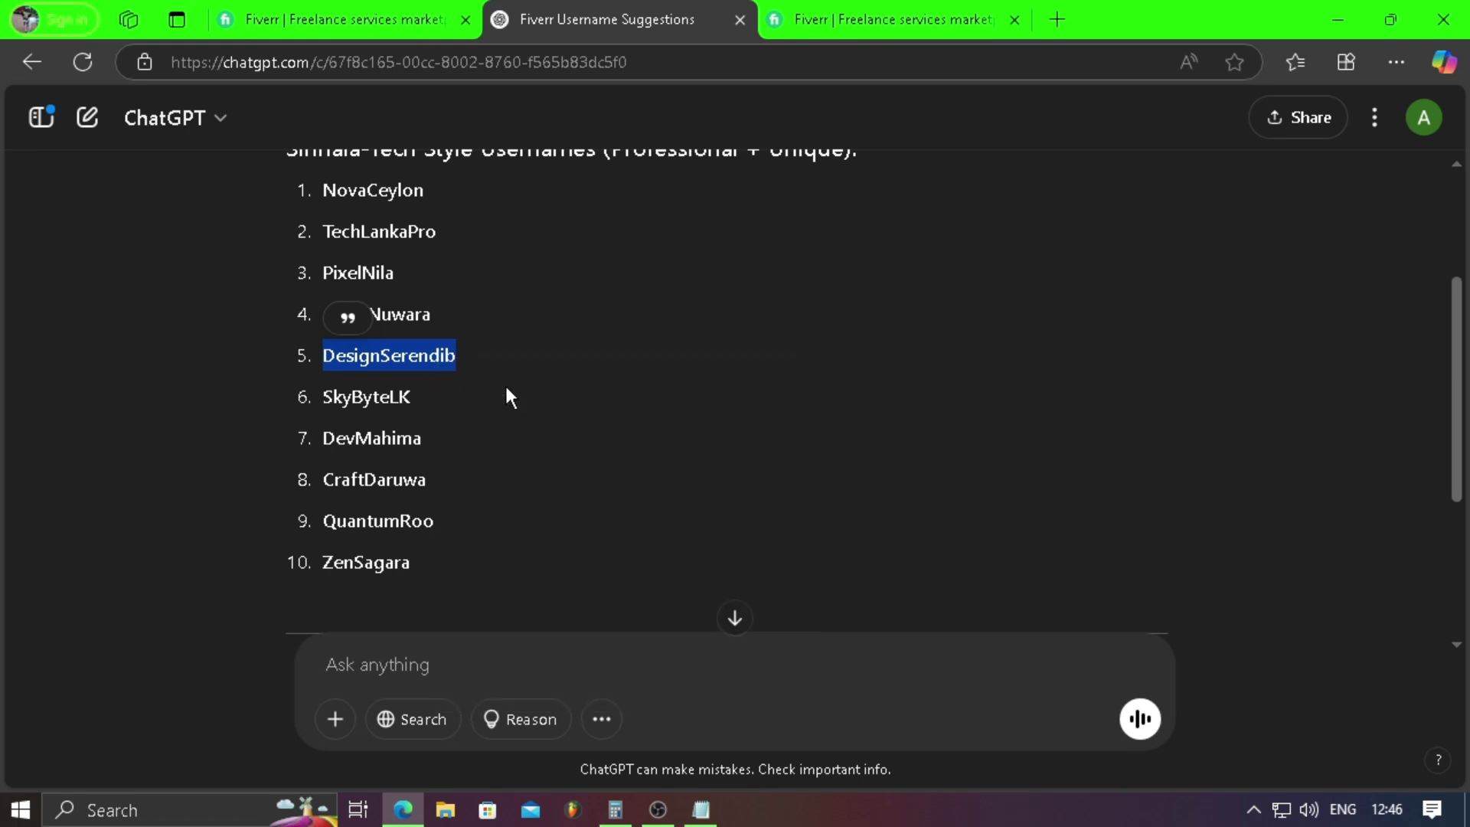
left_click(820, 18)
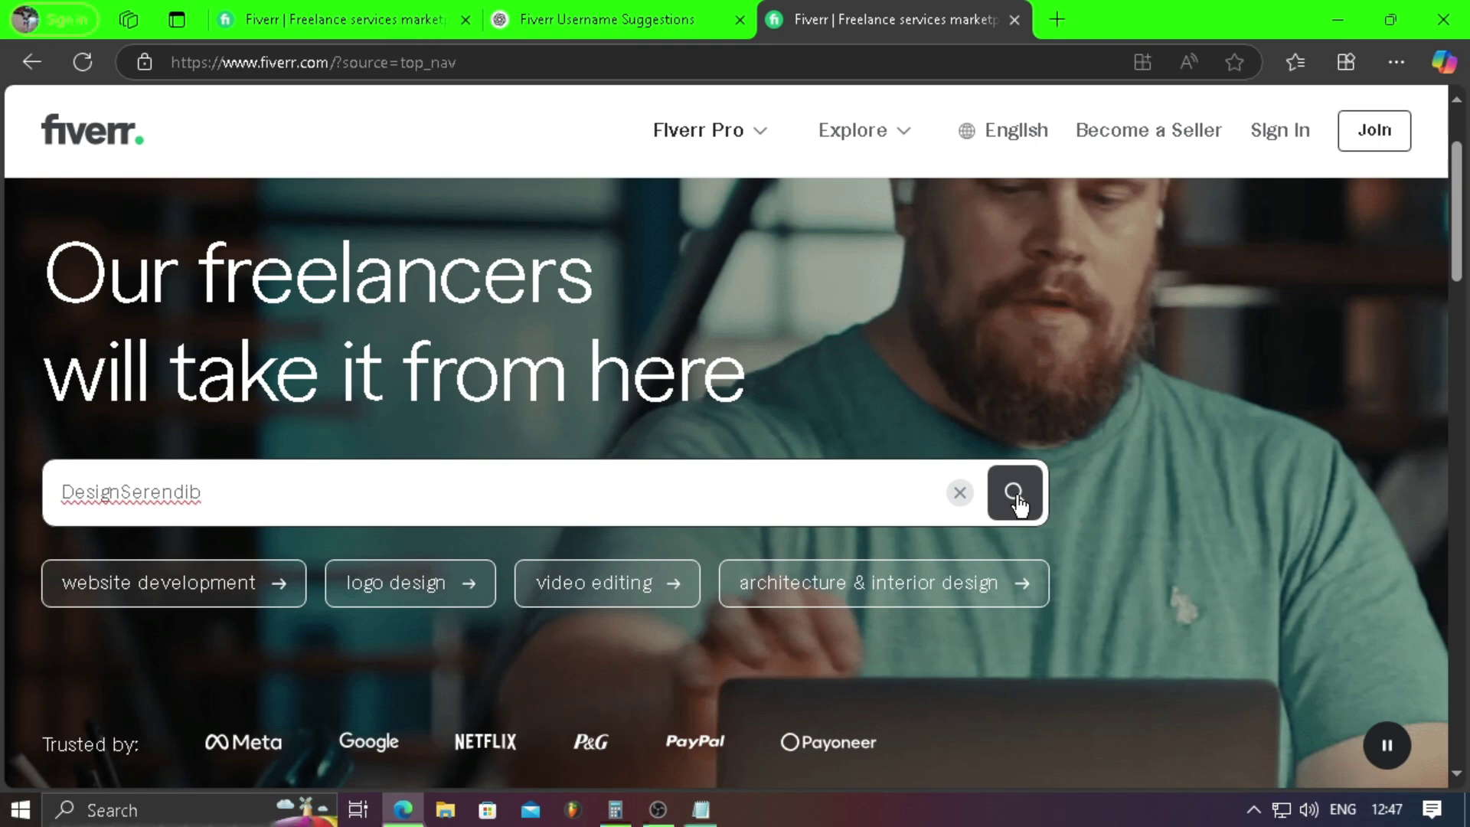
left_click(1018, 496)
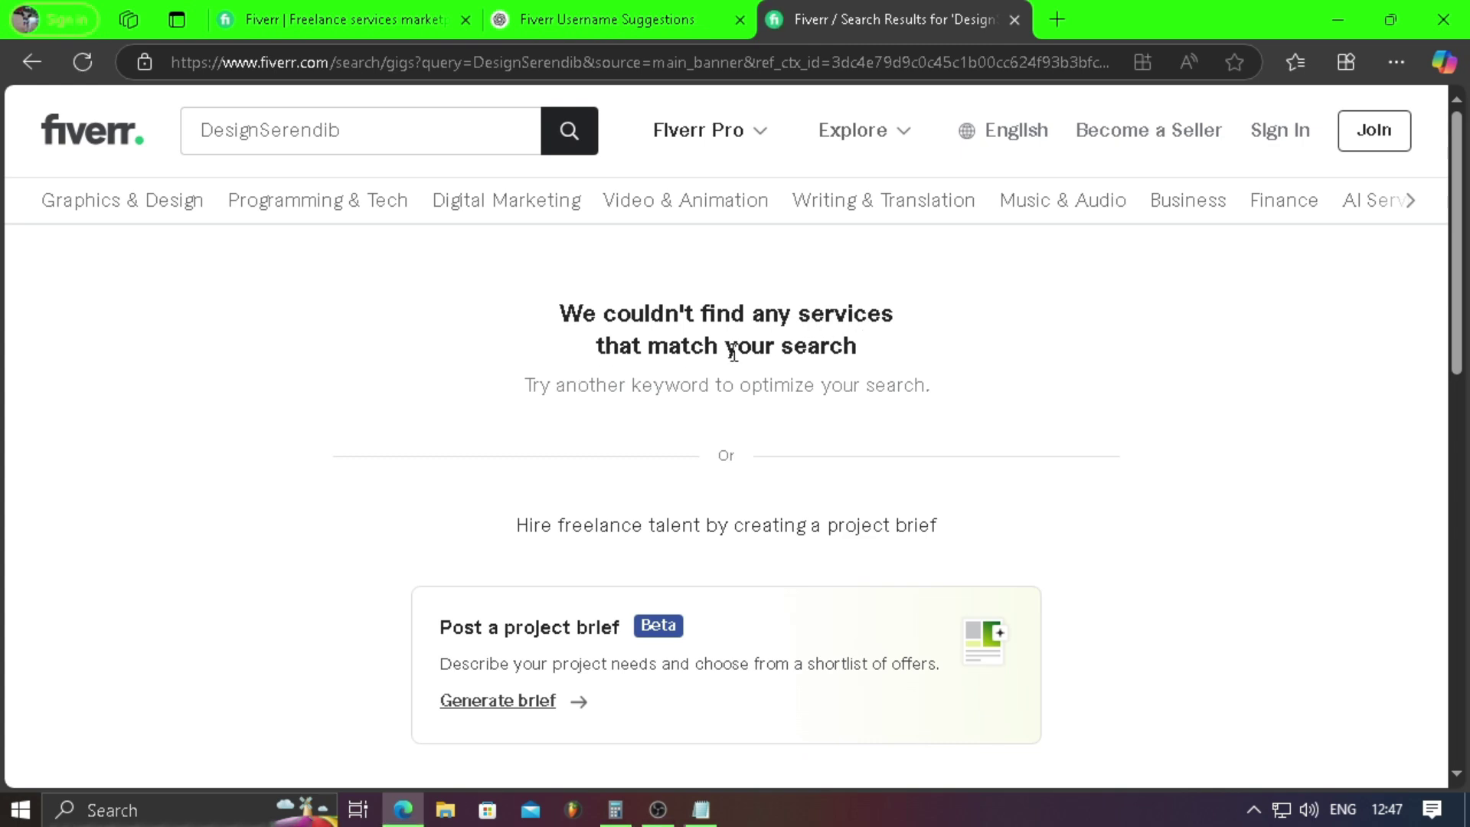
- Copy DesignSerendib from the Fiverr search field and close the search results tab
mouse_move(516, 143)
left_click_drag(387, 136, 198, 132)
right_click(198, 131)
left_click(90, 282)
middle_click(841, 14)
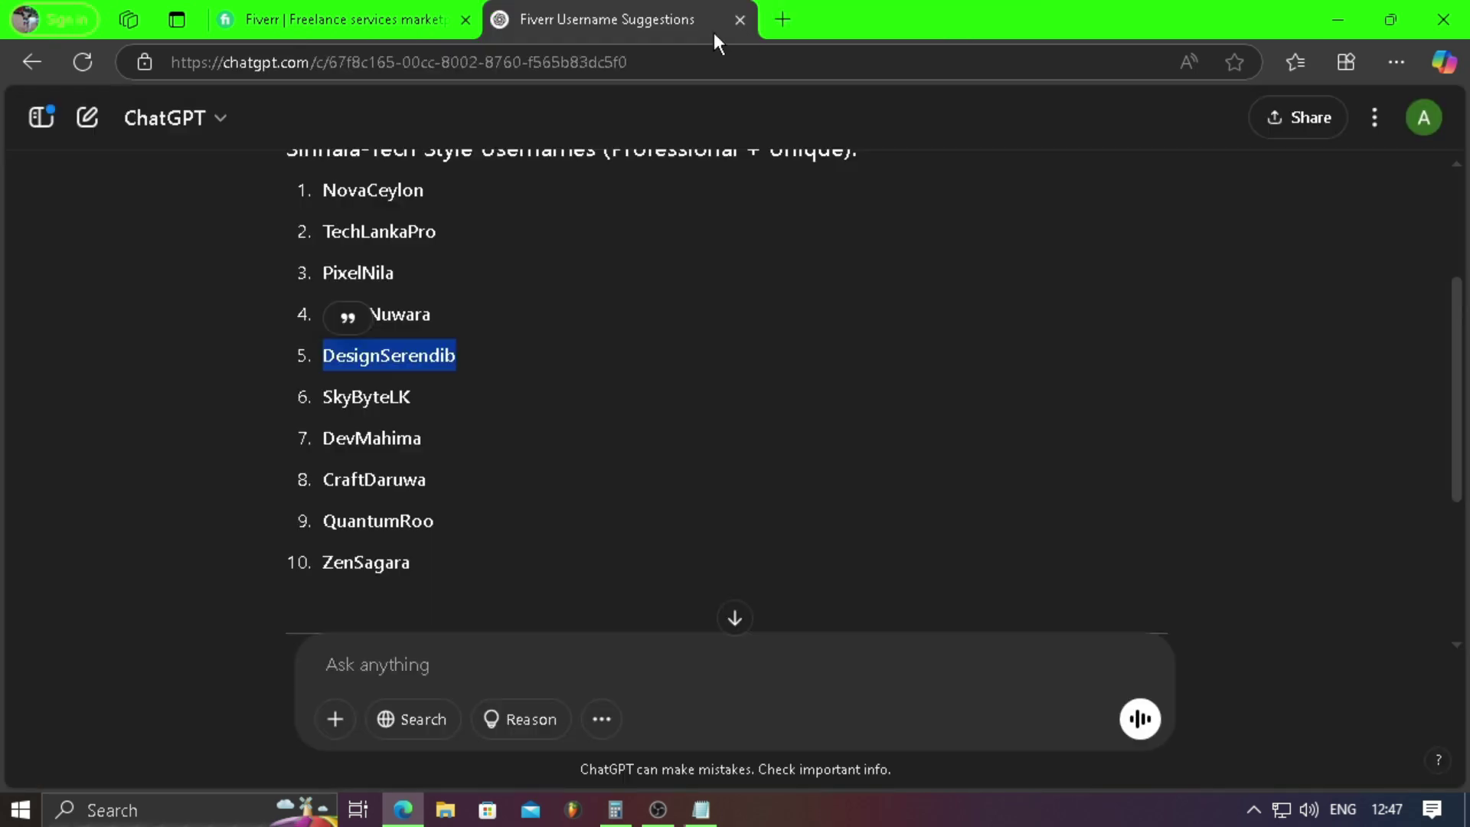
- Enter DesignSerendib as the username in the Fiverr sign-up form and create the account
left_click(314, 21)
right_click(929, 404)
left_click(922, 196)
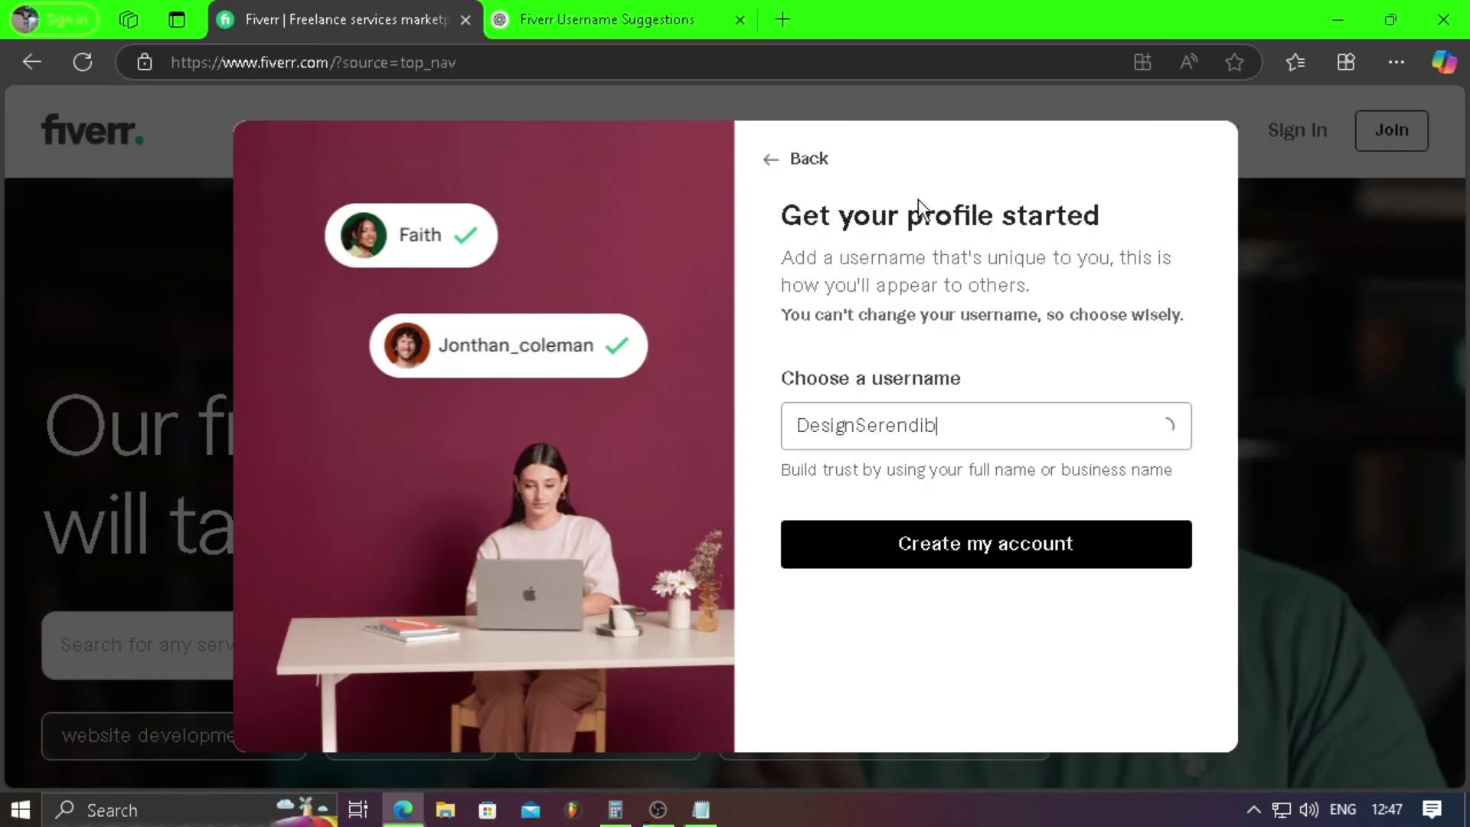
left_click(940, 528)
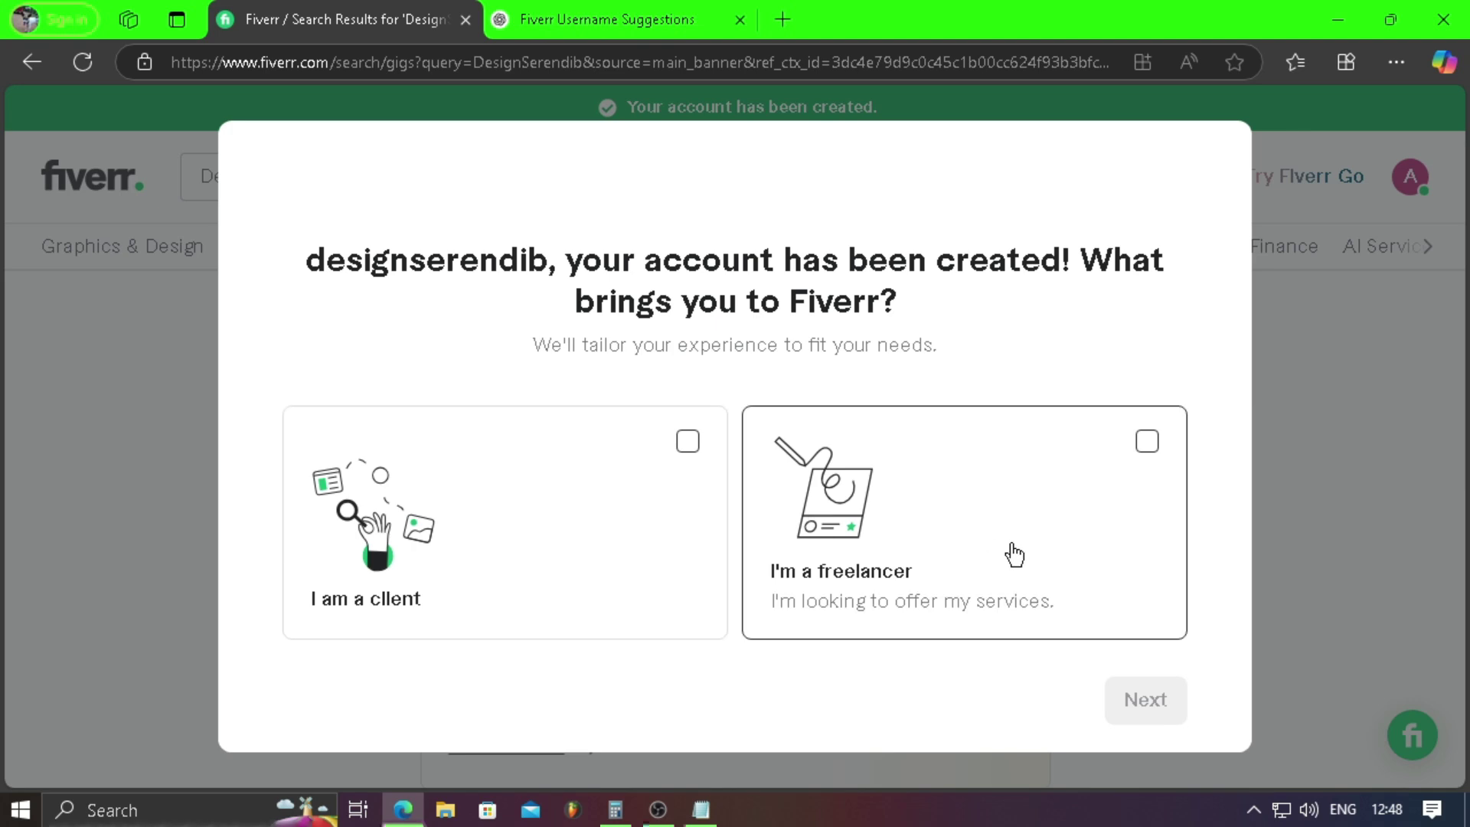
- Choose "I'm a freelancer" as the reason for joining Fiverr and skip the remaining questions about the freelancer
left_click(1015, 555)
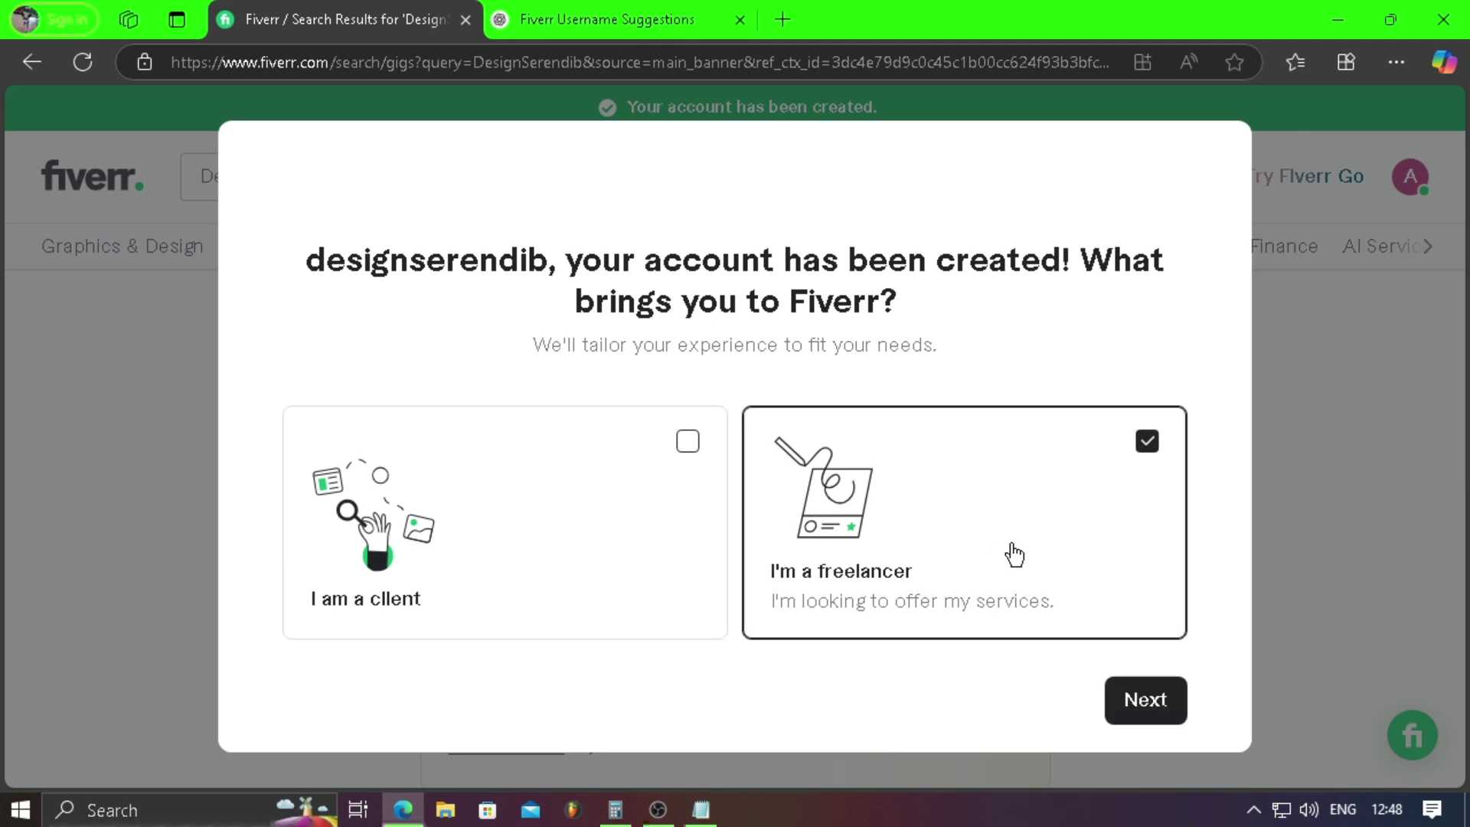
left_click(1149, 700)
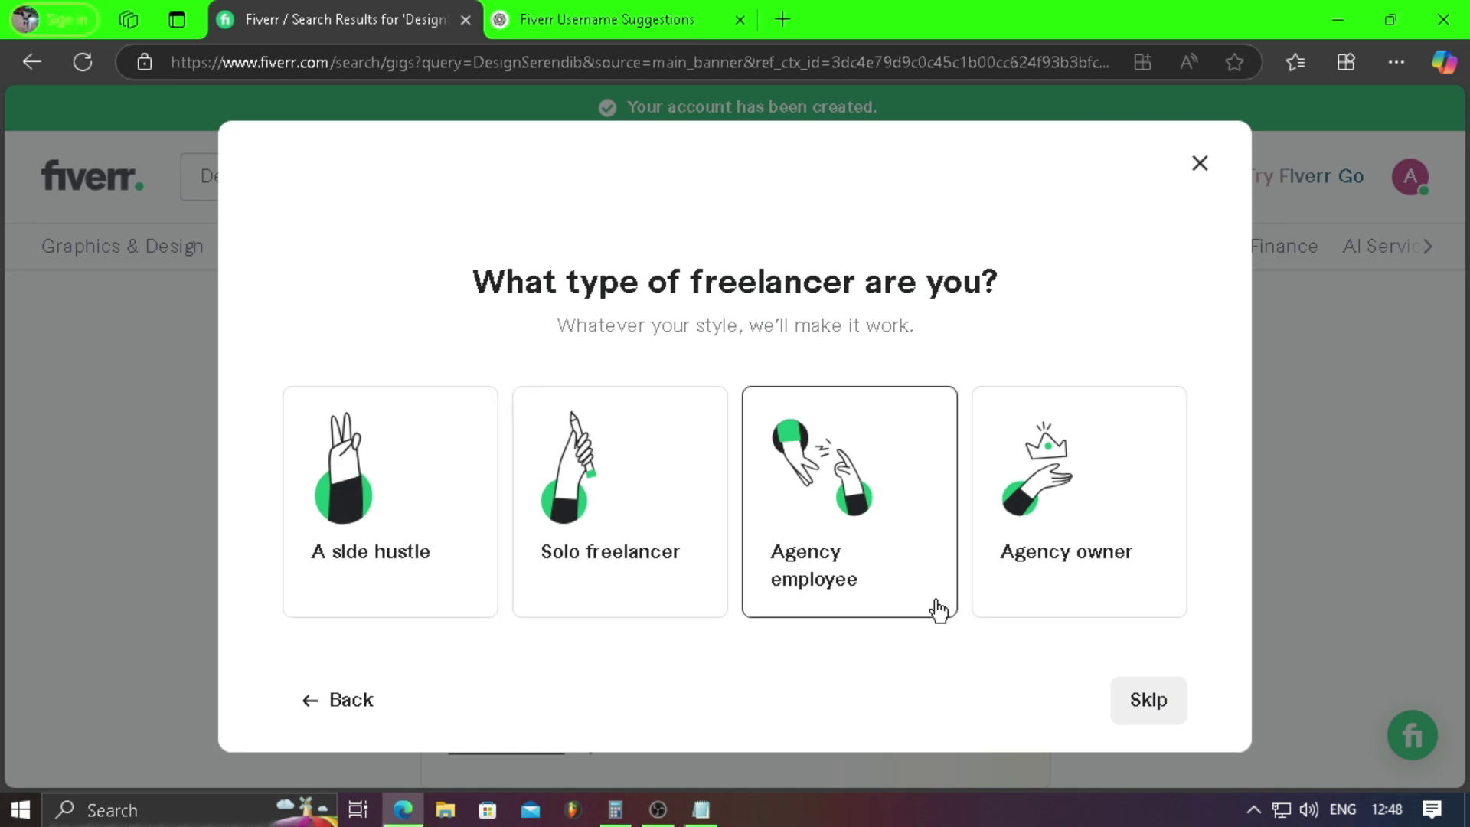
left_click(1148, 700)
left_click(1149, 700)
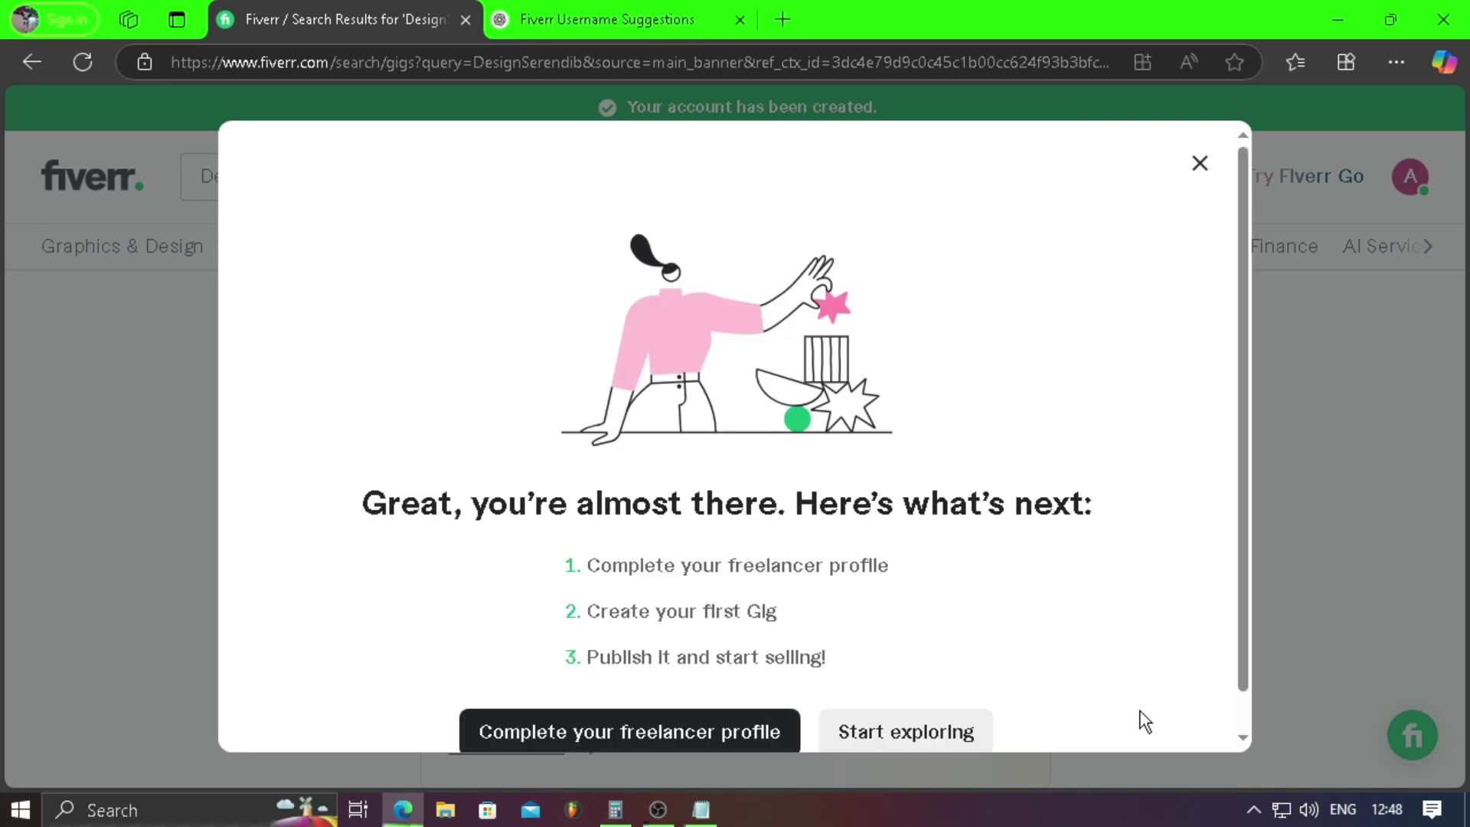
- Start completing the freelancer profile and continue through the introductory onboarding pages to the Personal Info form
scroll(942, 635, "down", 1)
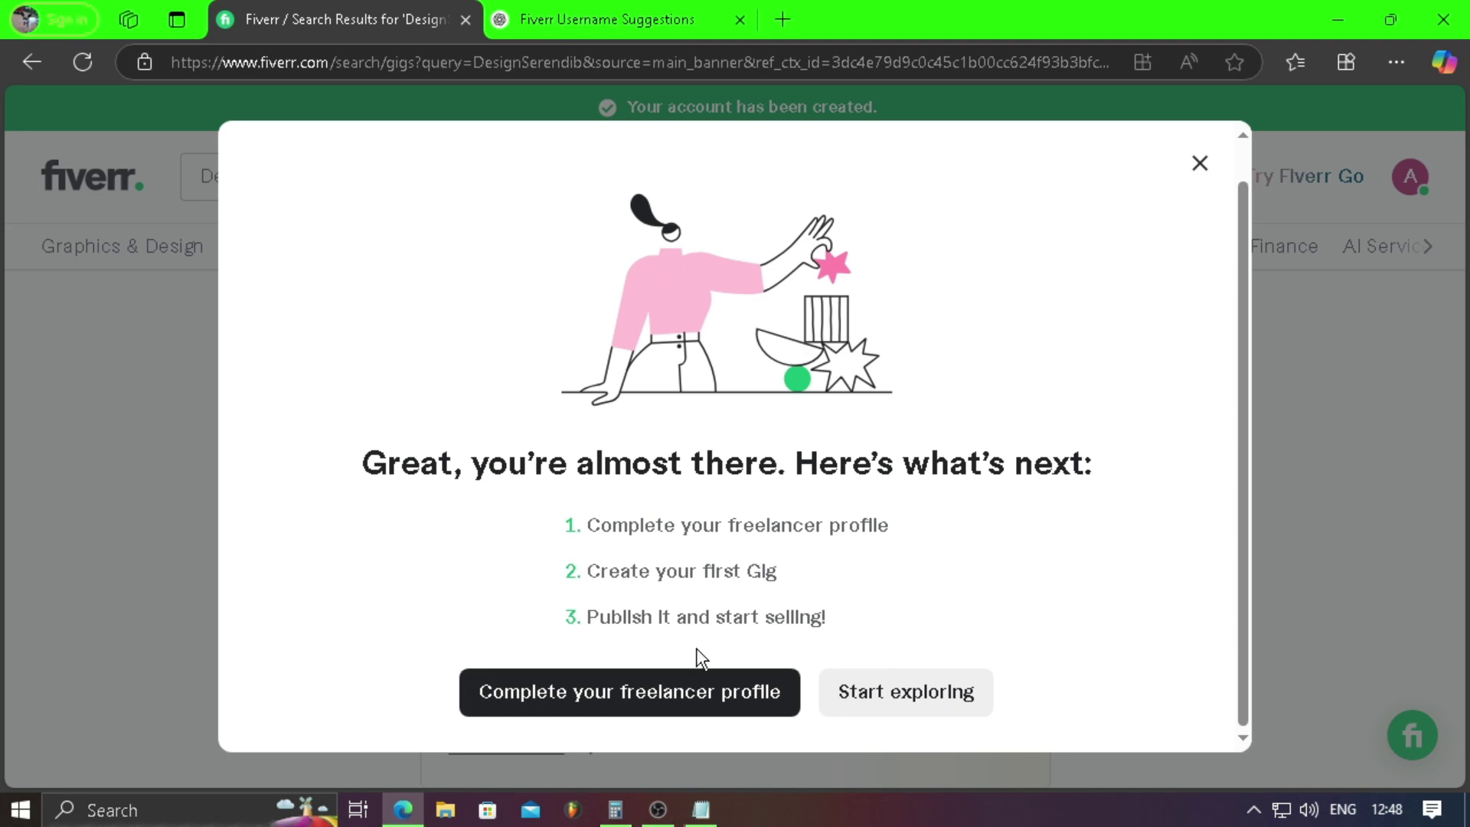
left_click(703, 697)
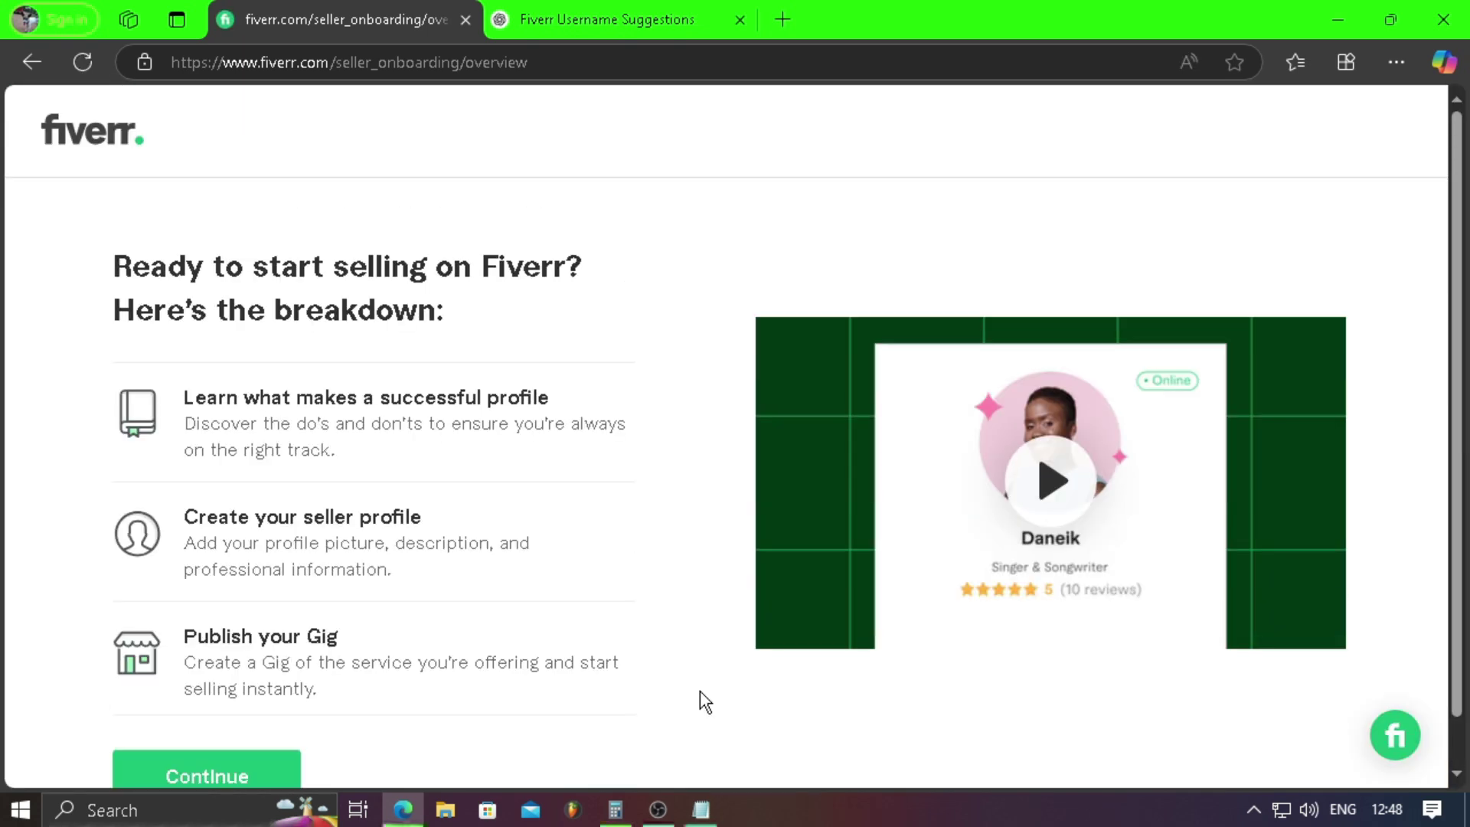
scroll(700, 691, "down", 1)
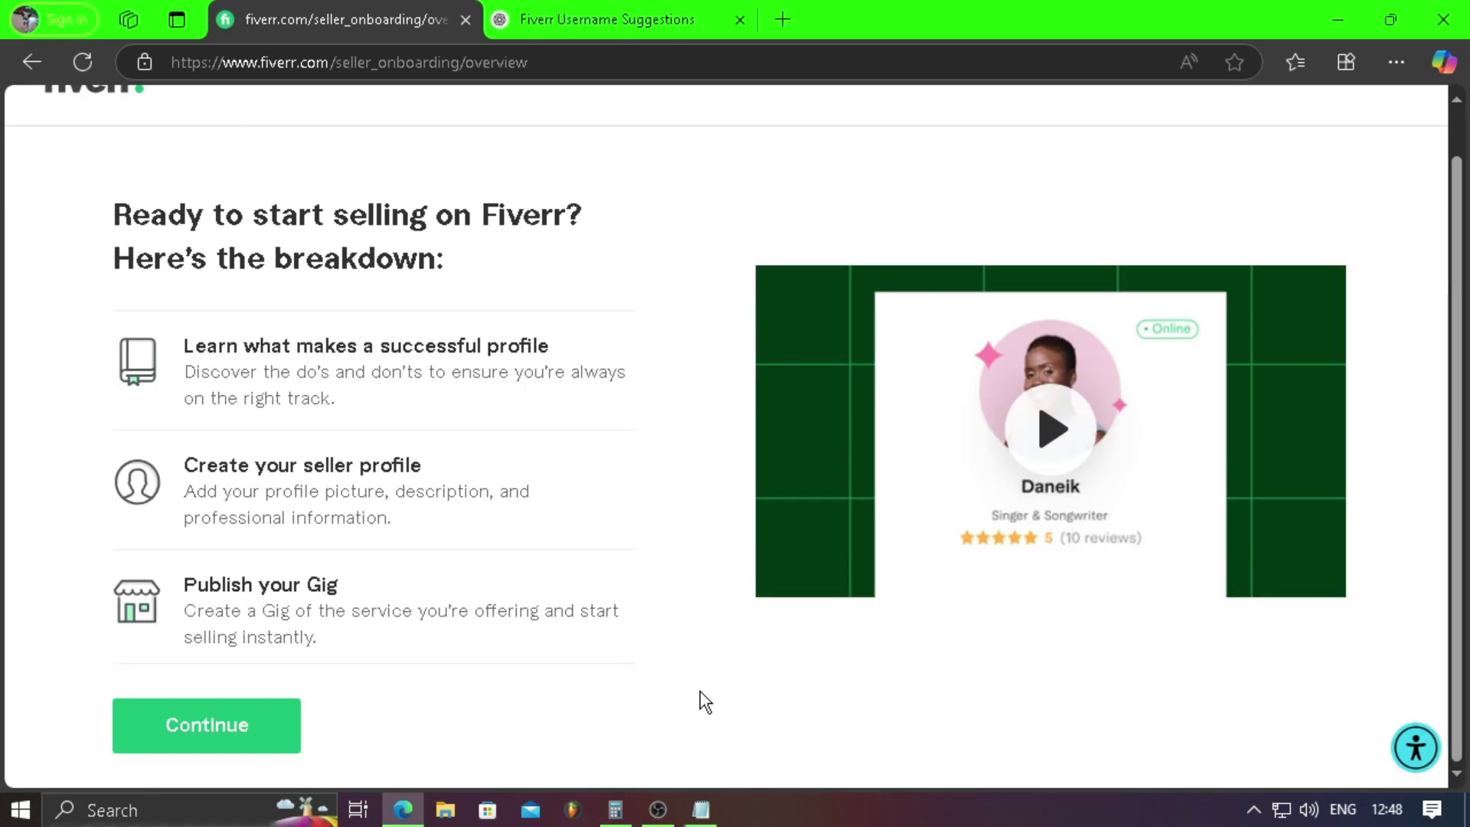
left_click(242, 736)
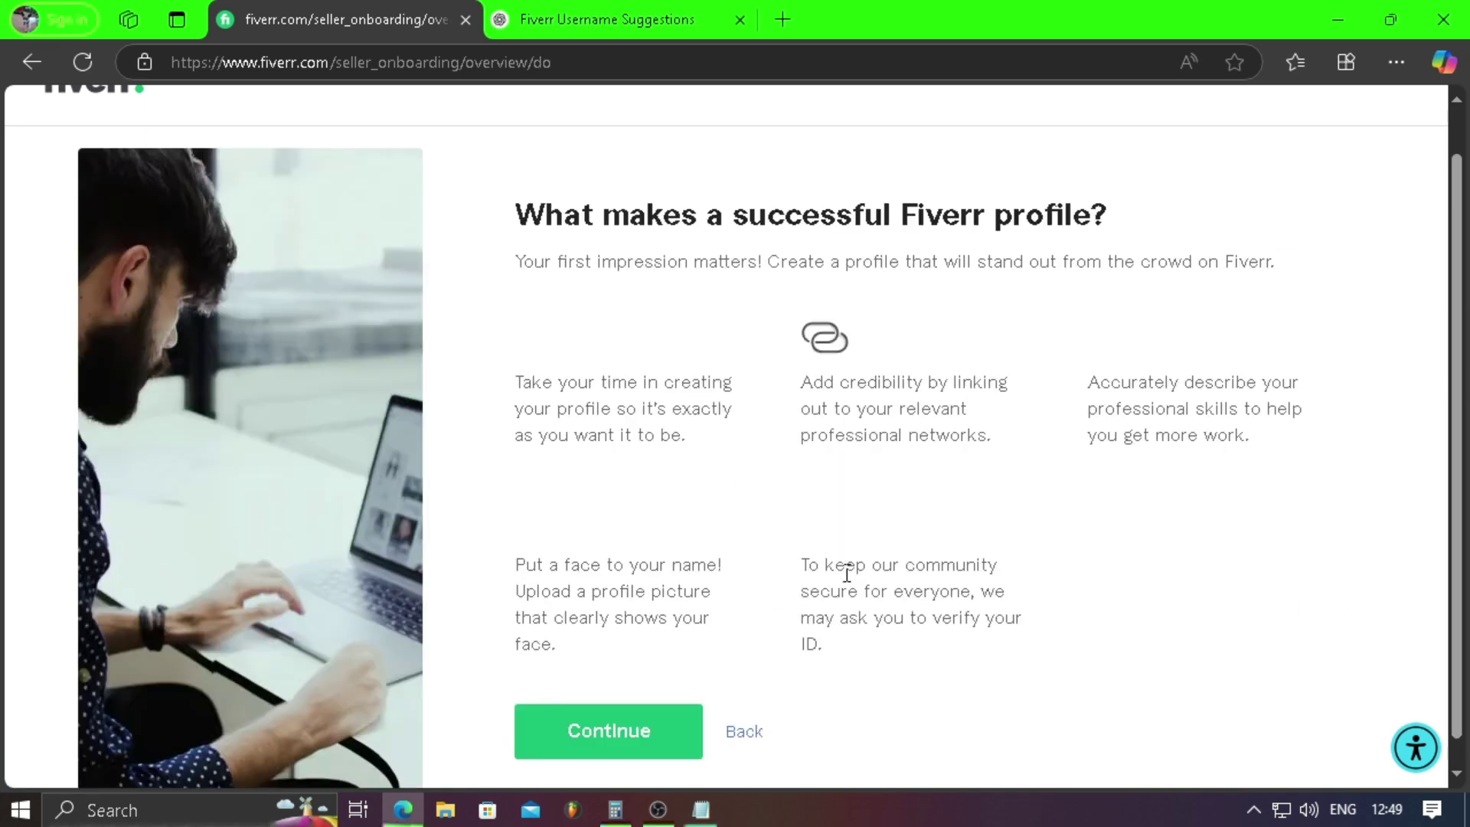
scroll(847, 573, "down", 1)
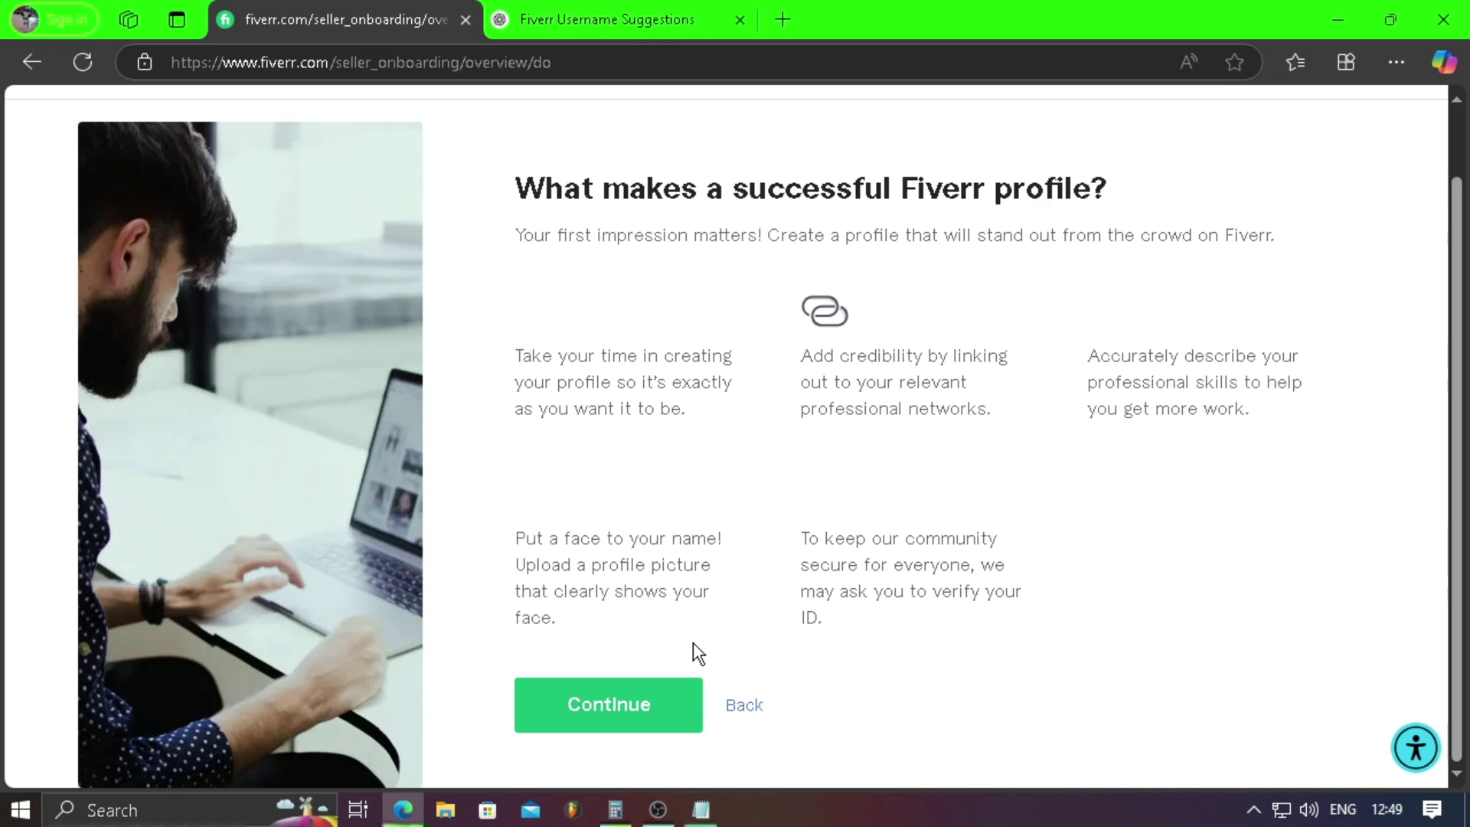
left_click(642, 703)
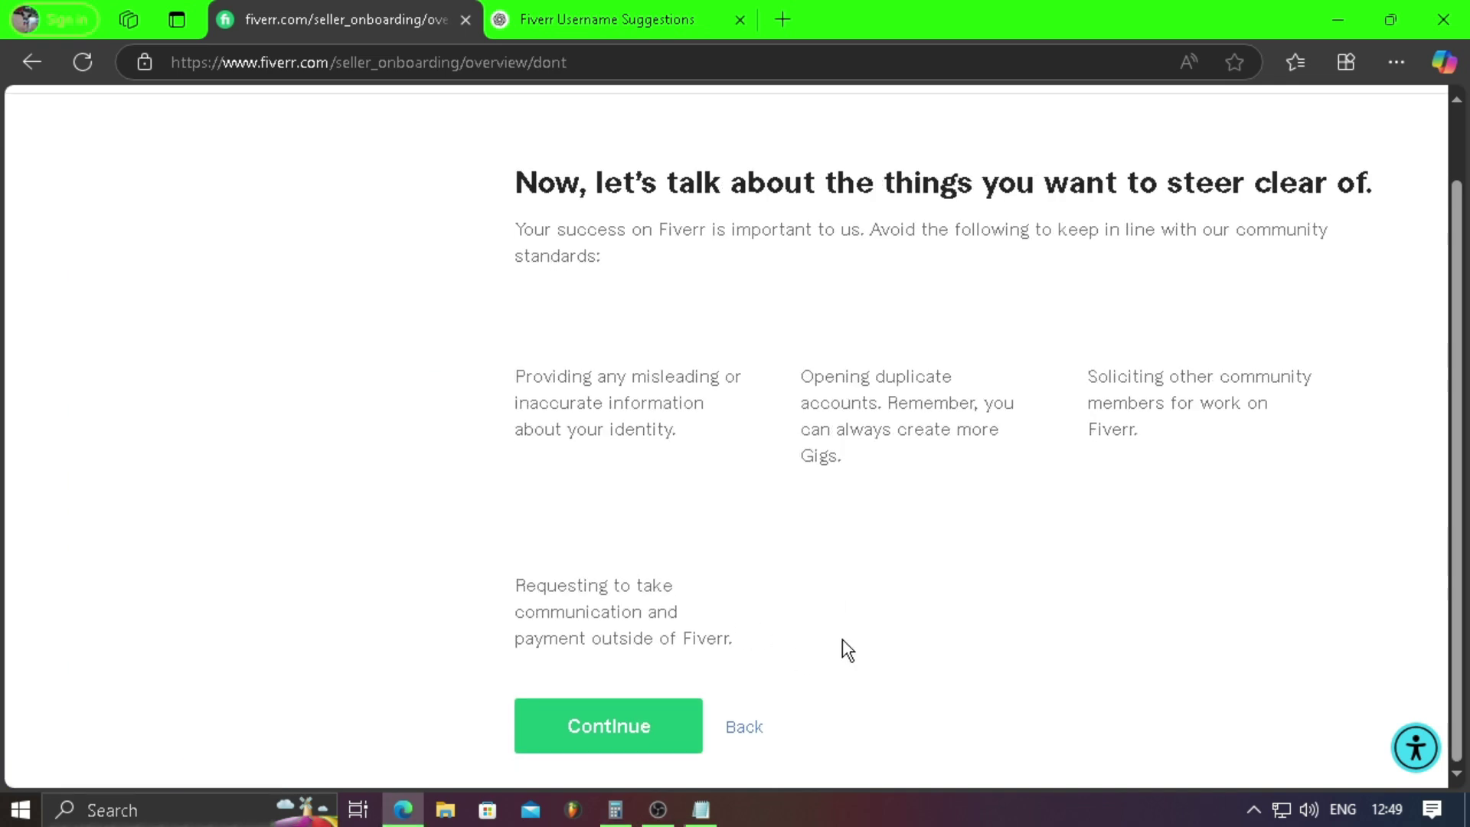
left_click(633, 739)
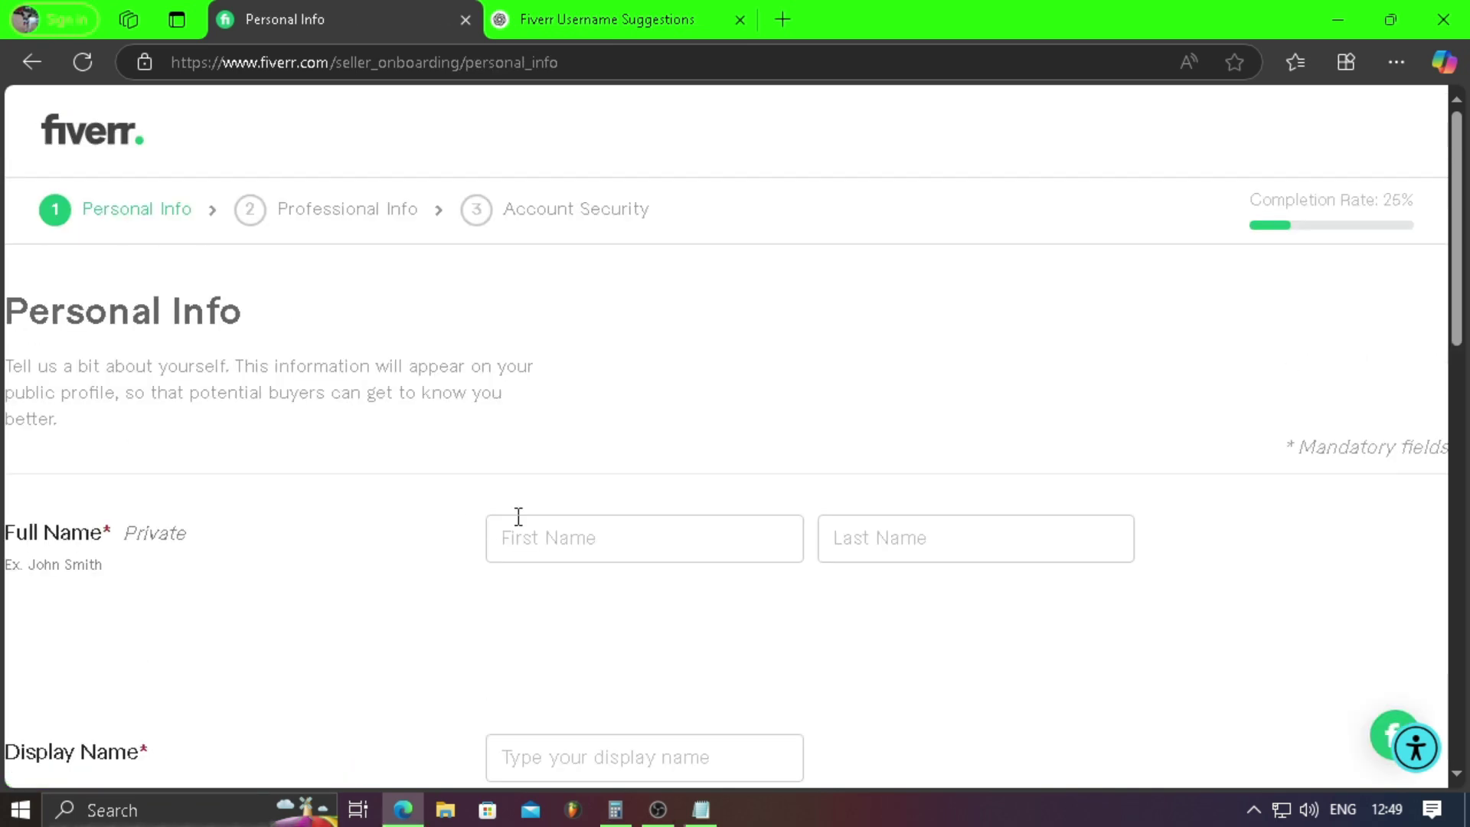
- Fill in the first name, last name and display name in the Personal Info form
left_click(536, 536)
left_click(685, 625)
scroll(685, 625, "down", 2)
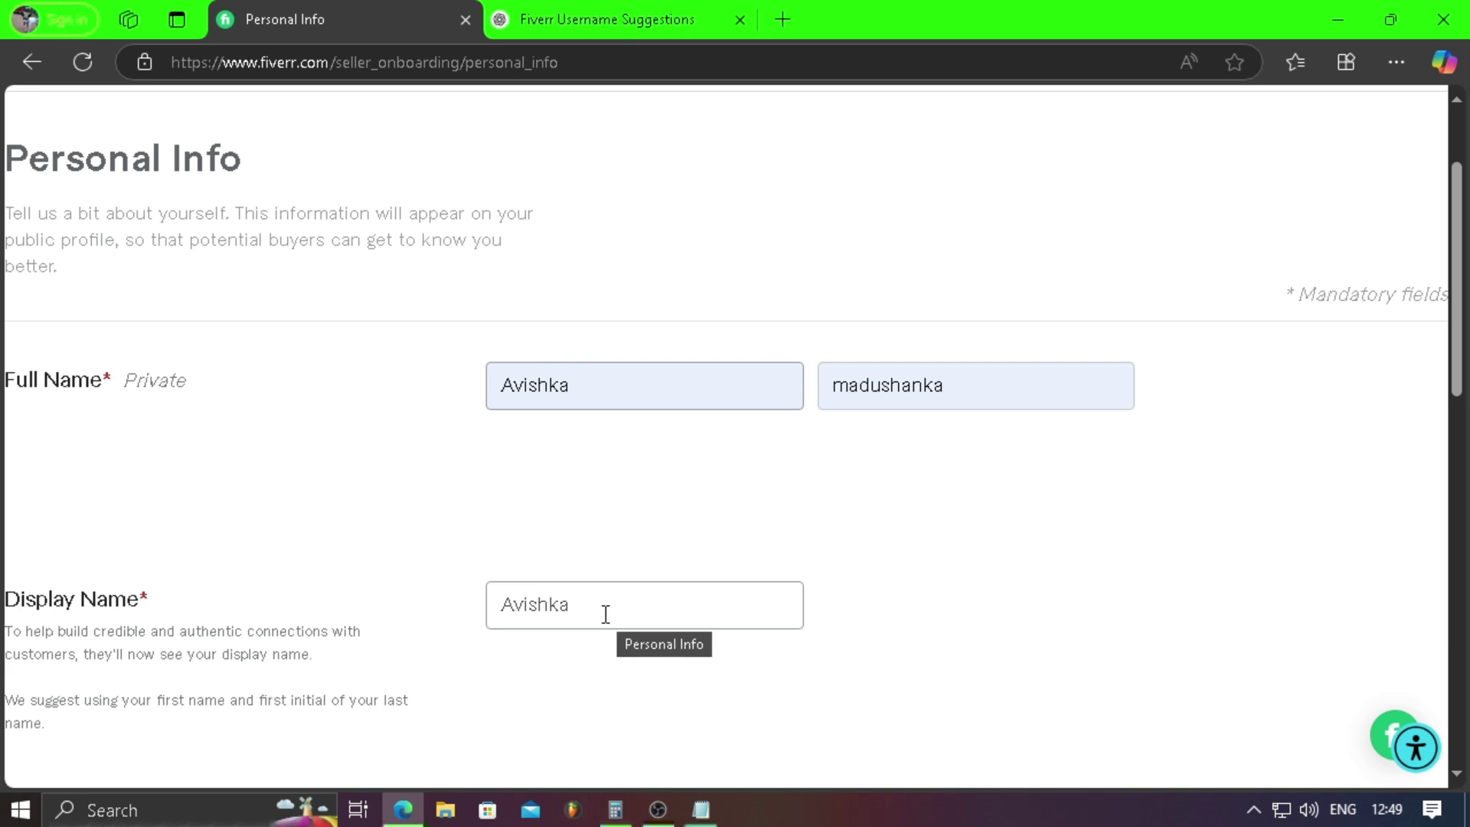
scroll(898, 697, "up", 1)
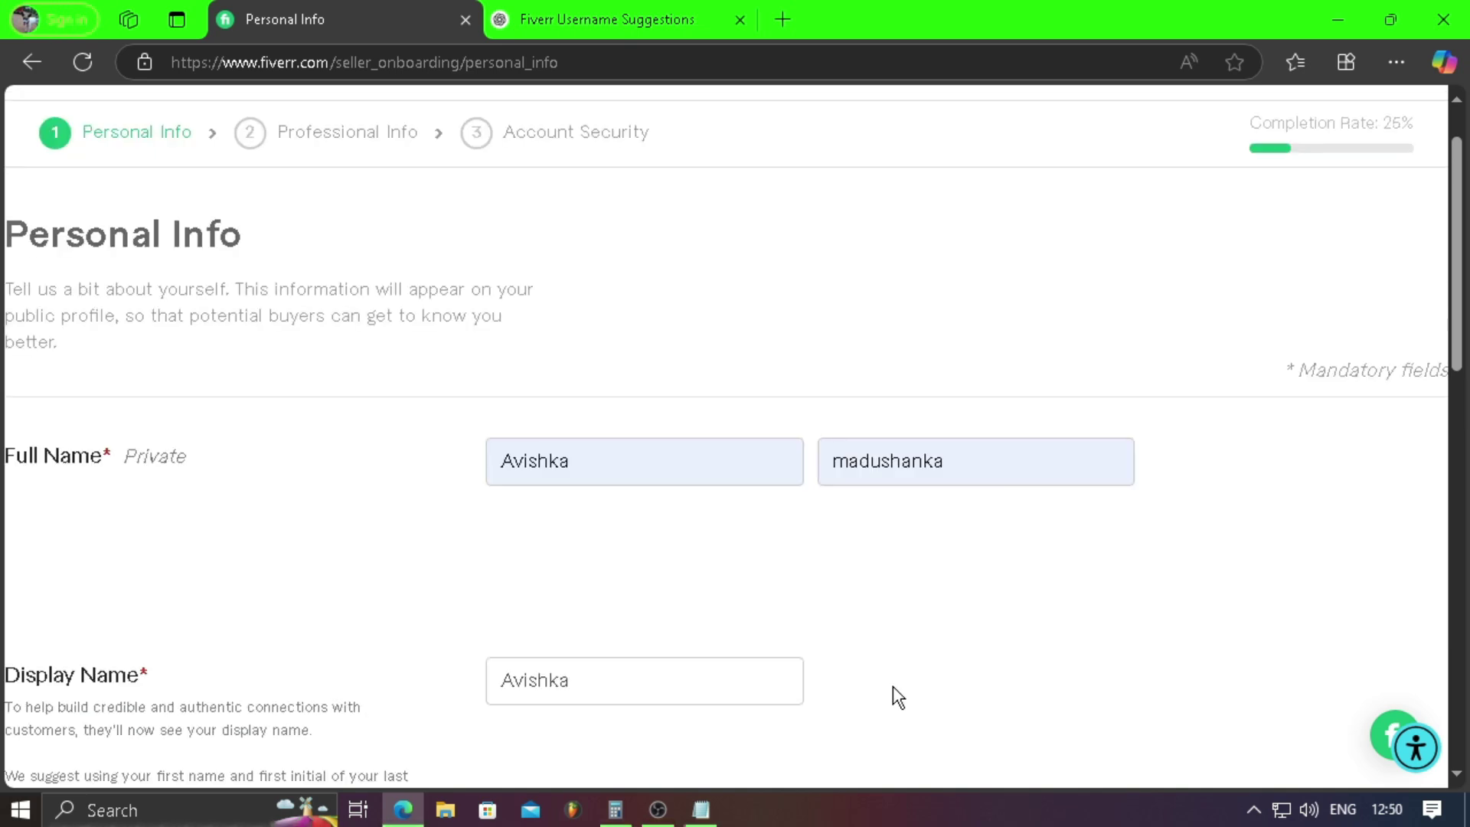
- Upload IMG_2194 from the photo folder under Downloads > SHAREit > iPhone9,2 as the profile picture
scroll(898, 697, "down", 7)
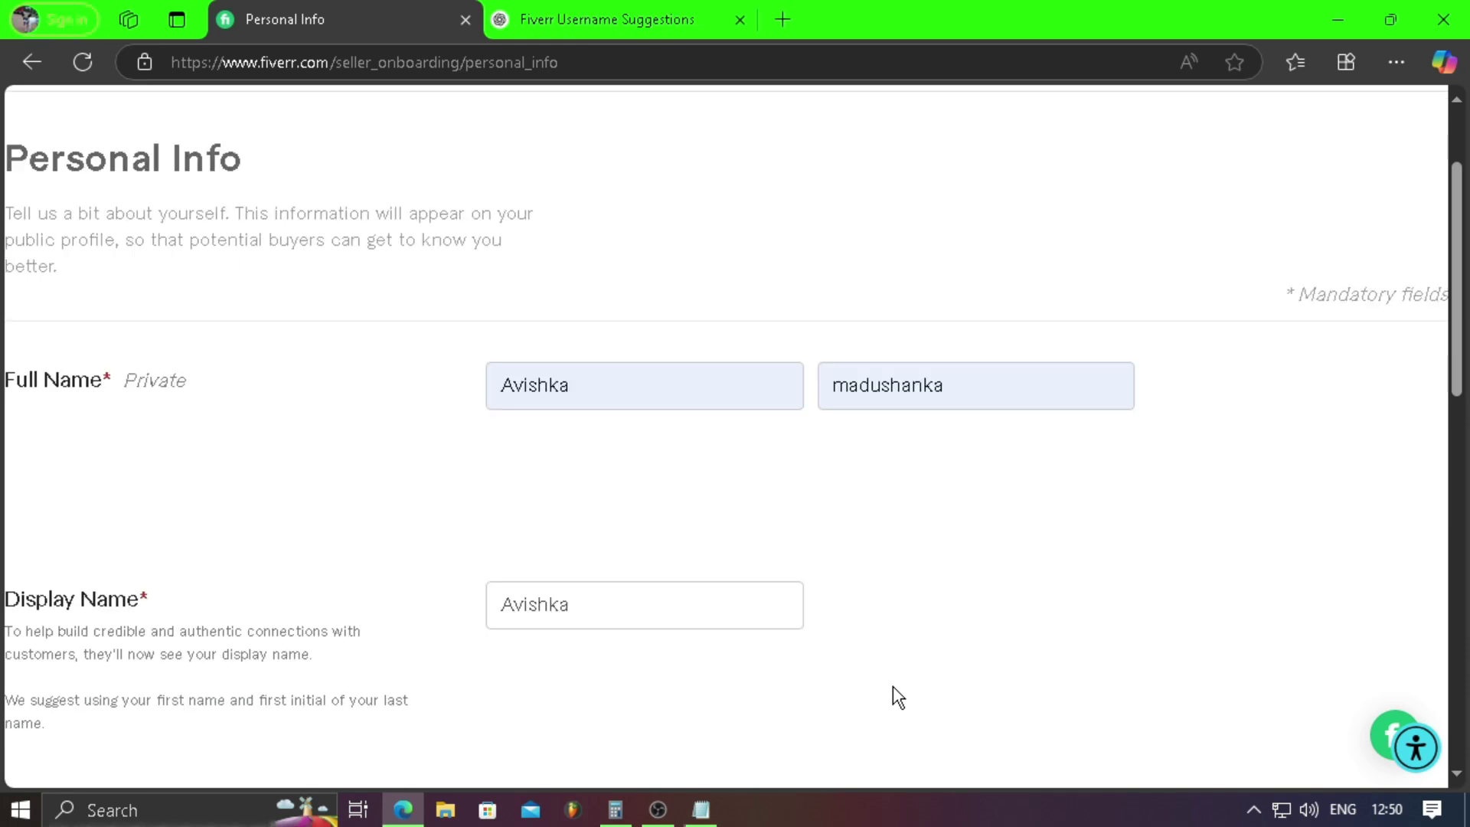
scroll(898, 697, "down", 3)
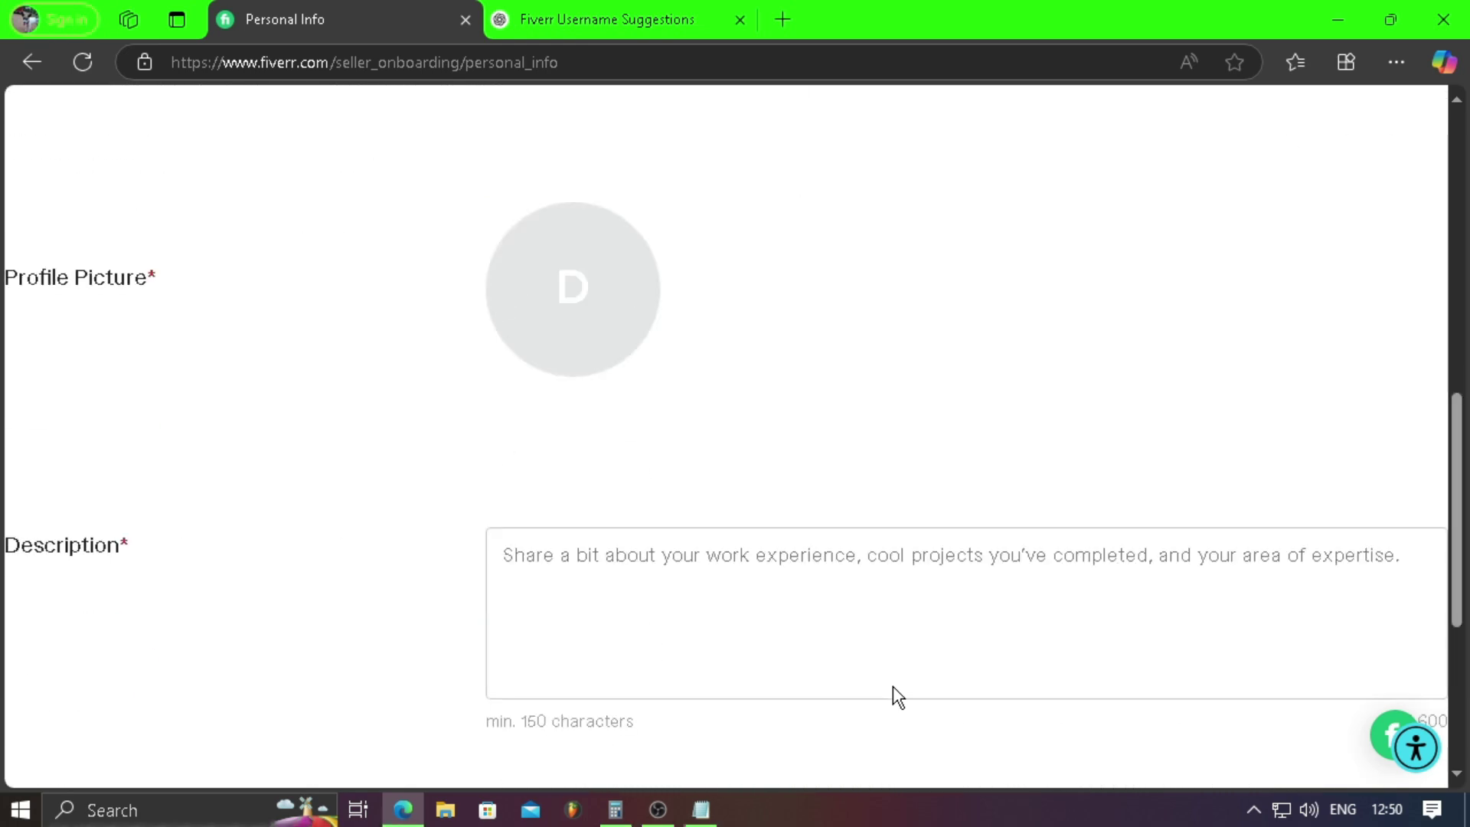
left_click(570, 285)
double_click(237, 264)
double_click(302, 182)
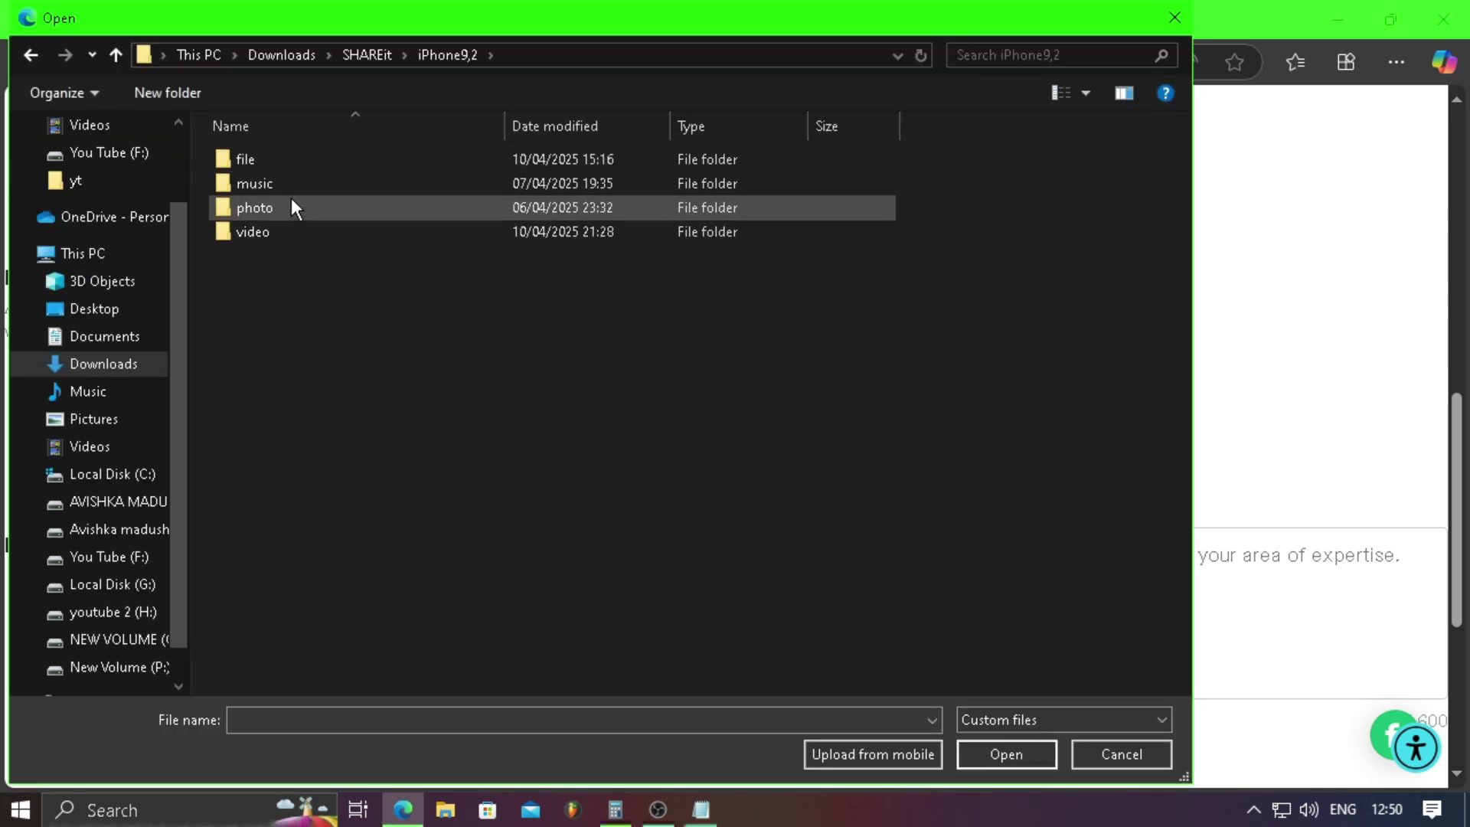
double_click(293, 206)
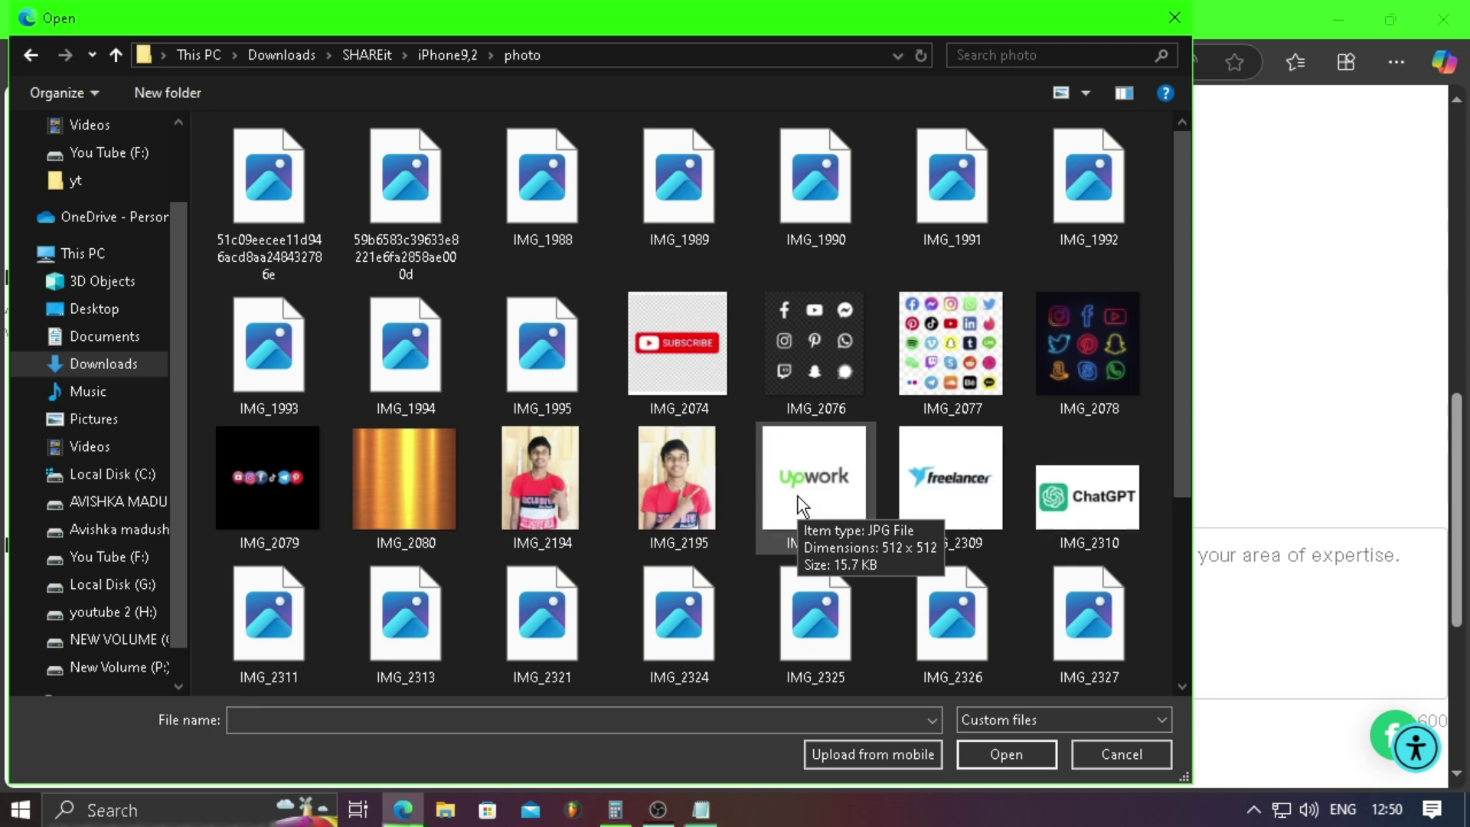
left_click(674, 490)
left_click(593, 491)
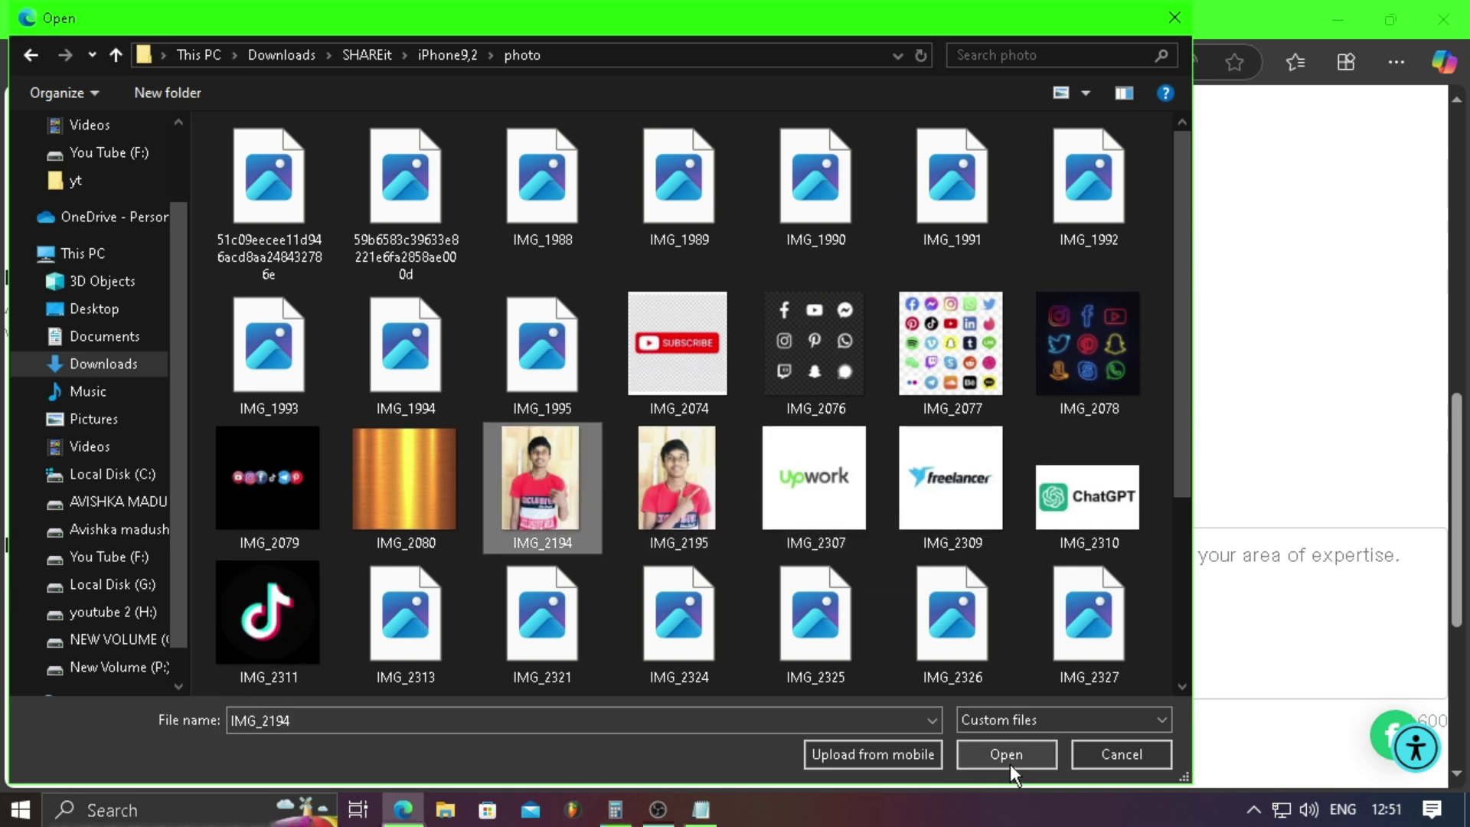
left_click(1006, 754)
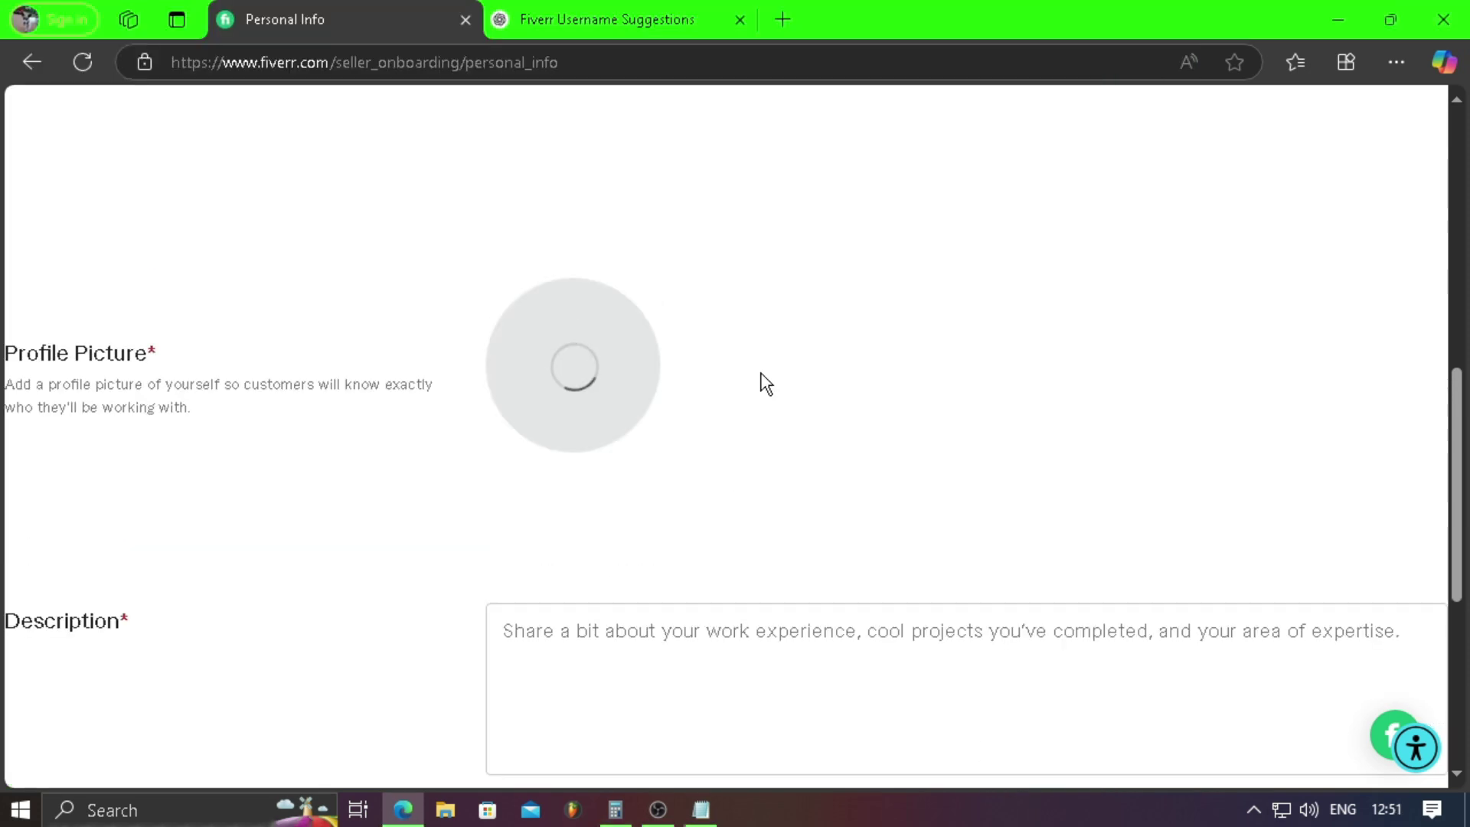
- Resend the revised ChatGPT request for a Fiverr profile description for a newcomer doing AI-related jobs, and read the suggested text
scroll(766, 383, "down", 1)
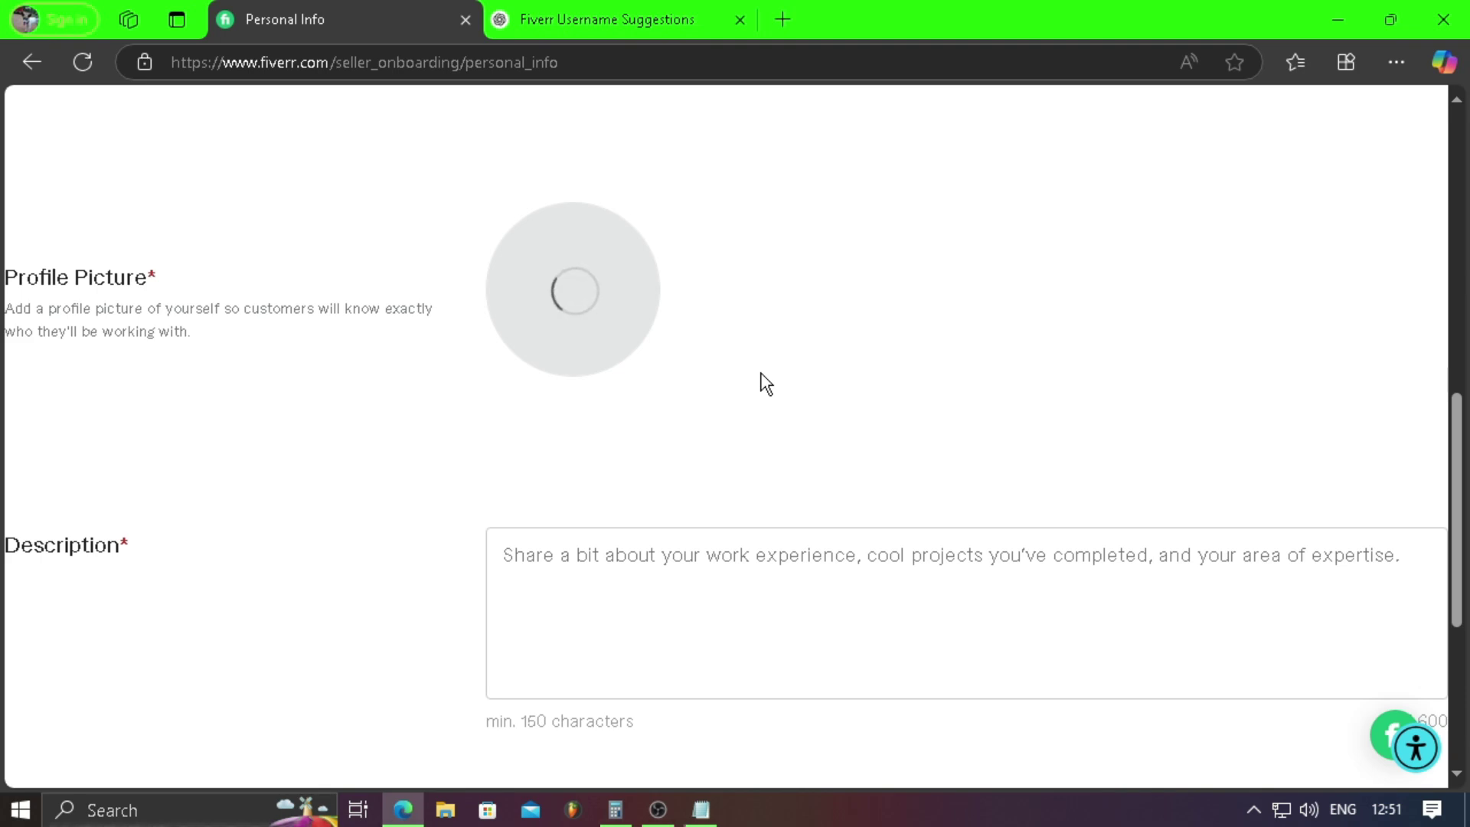
scroll(778, 555, "down", 1)
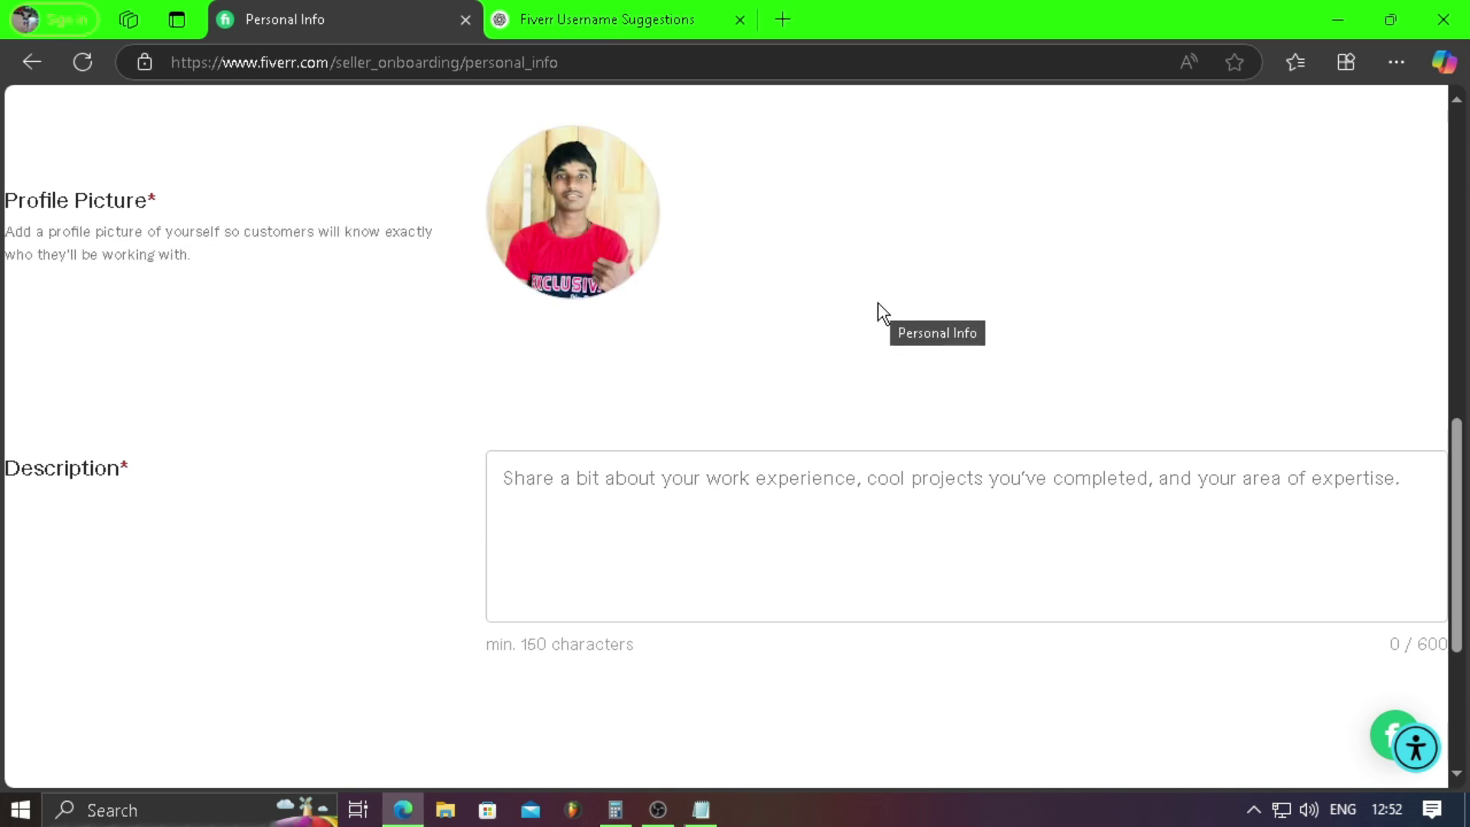
scroll(866, 303, "down", 1)
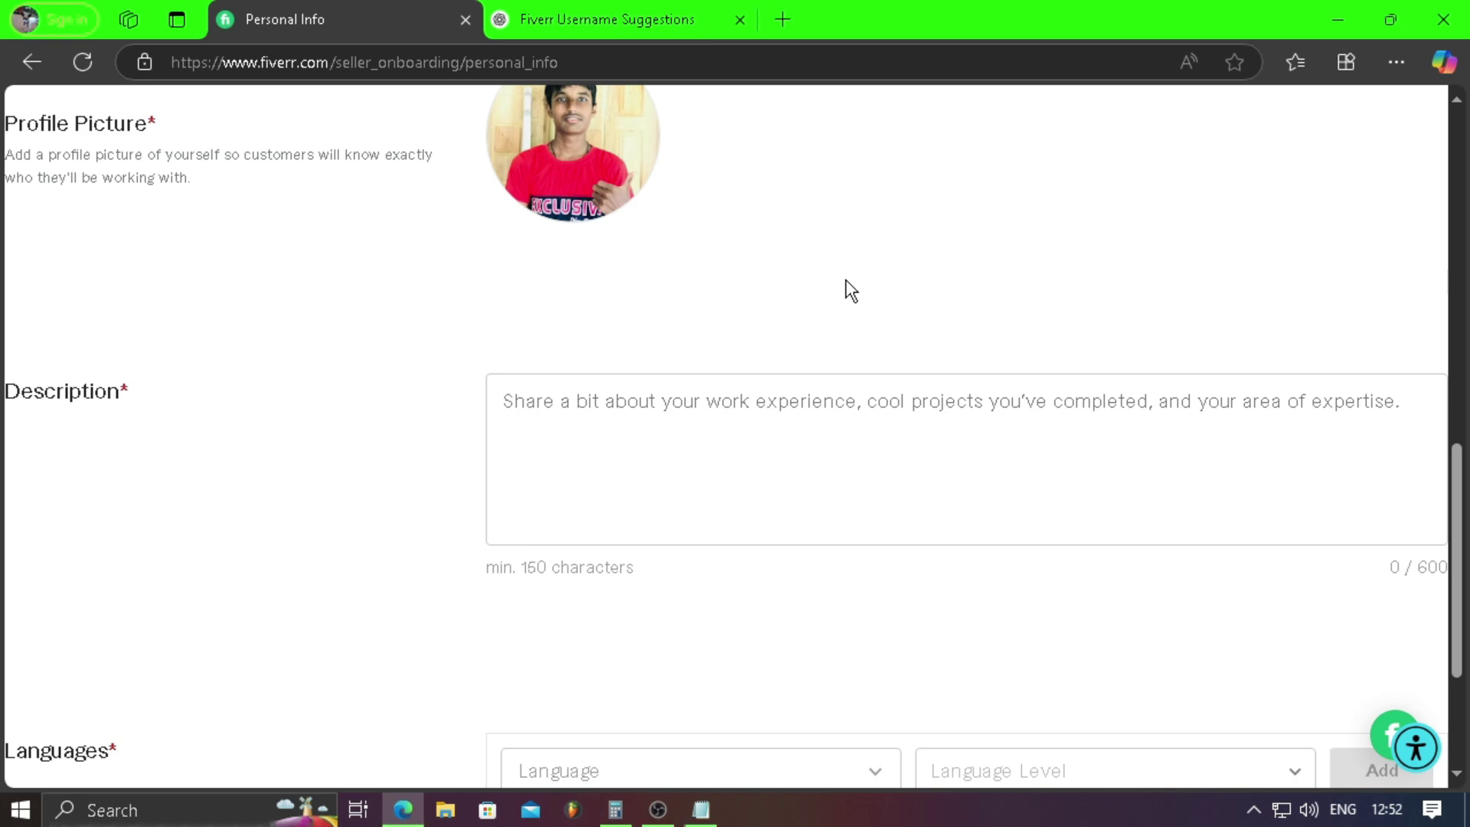
left_click(554, 410)
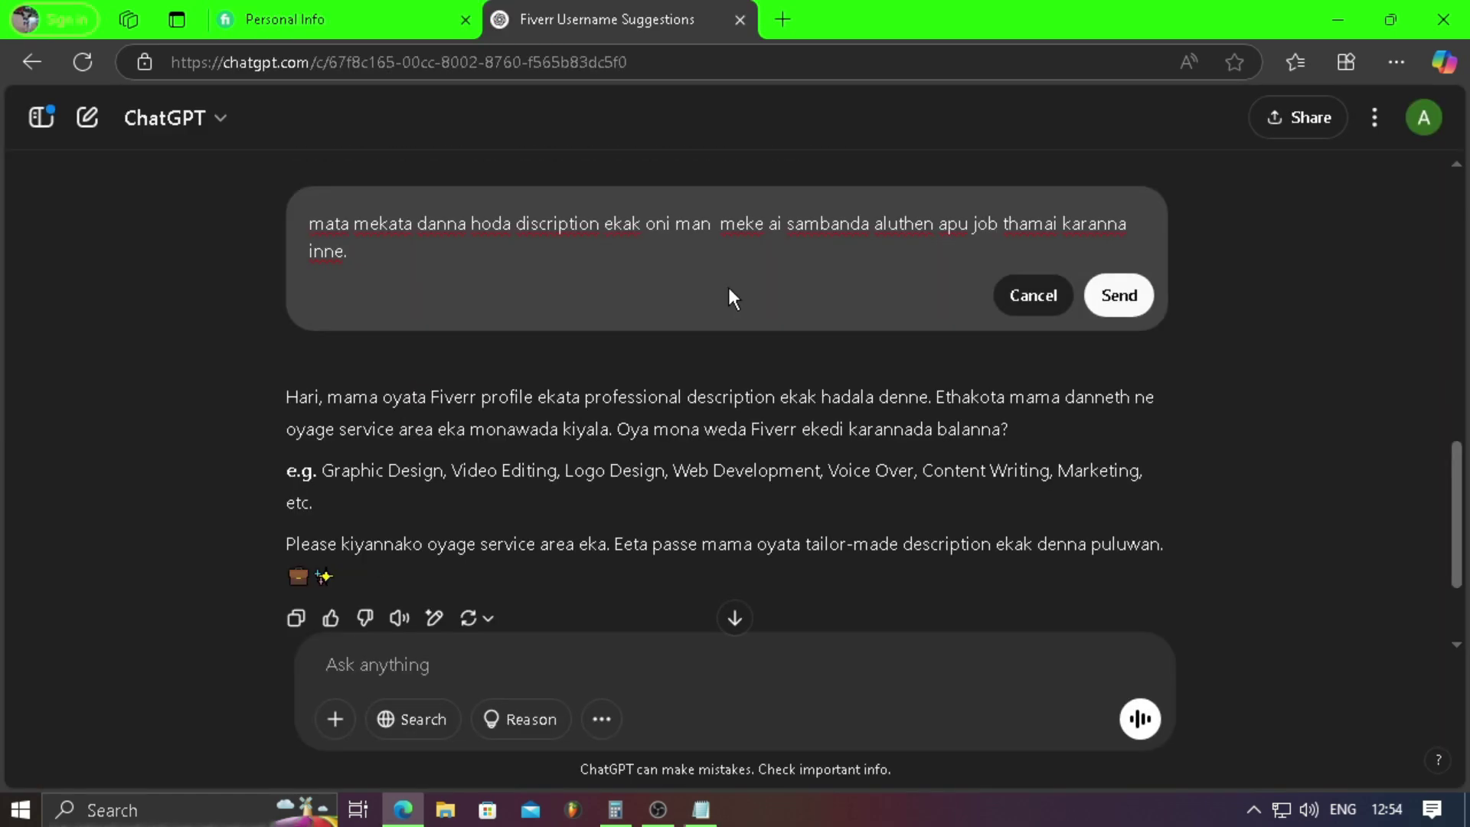
left_click(1117, 304)
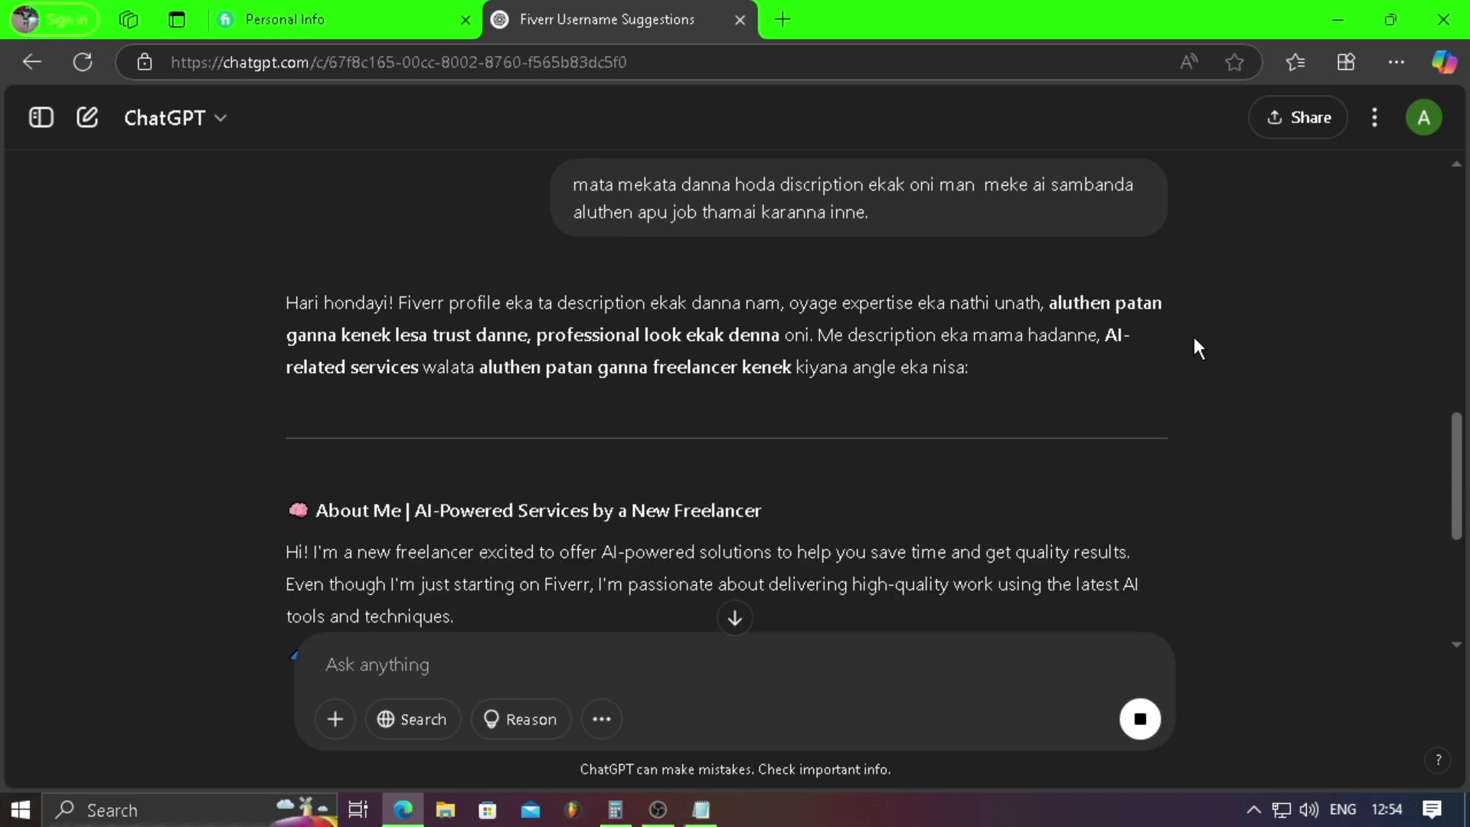
scroll(1198, 348, "down", 2)
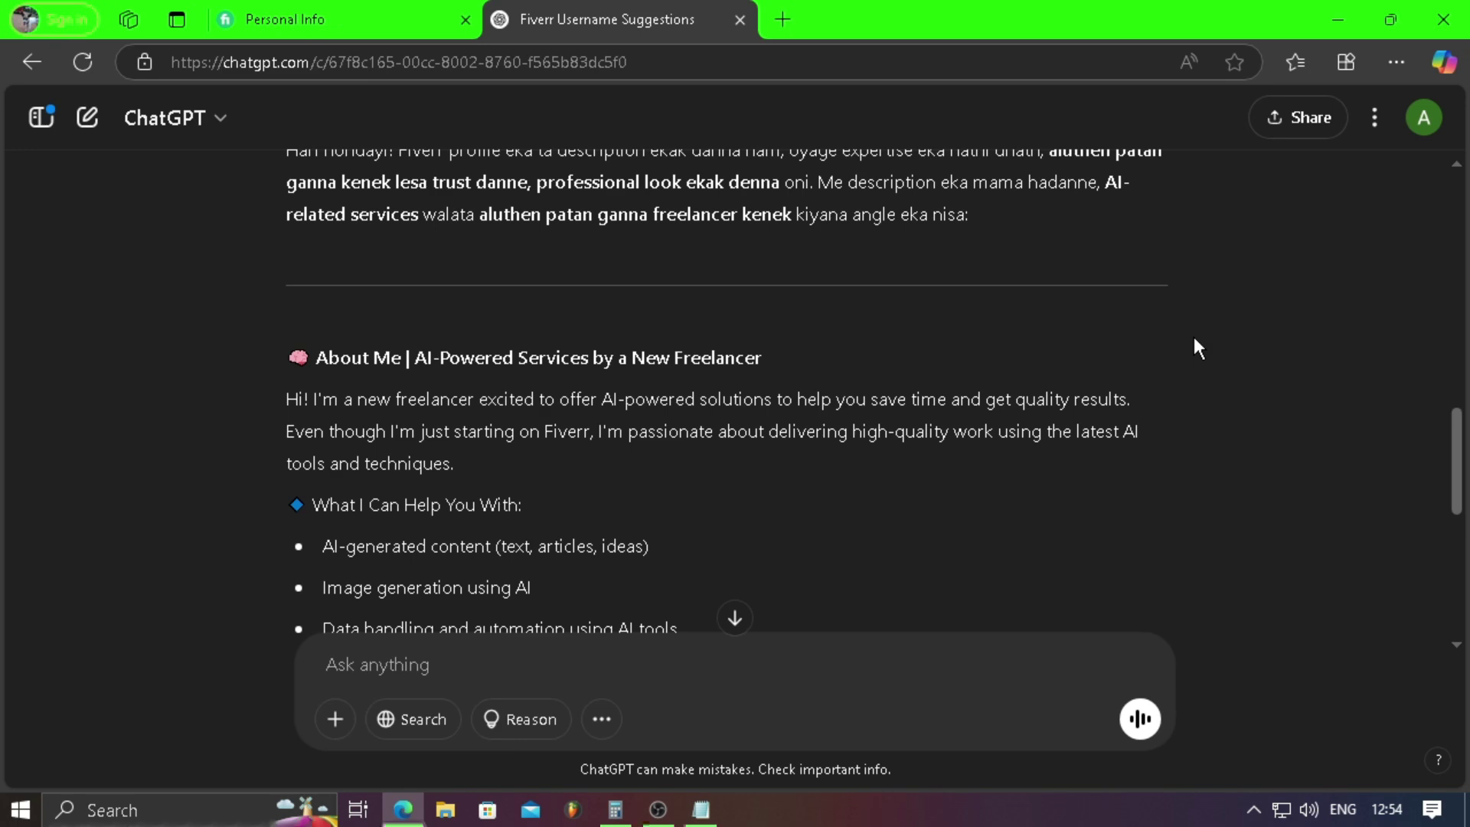
scroll(642, 284, "down", 1)
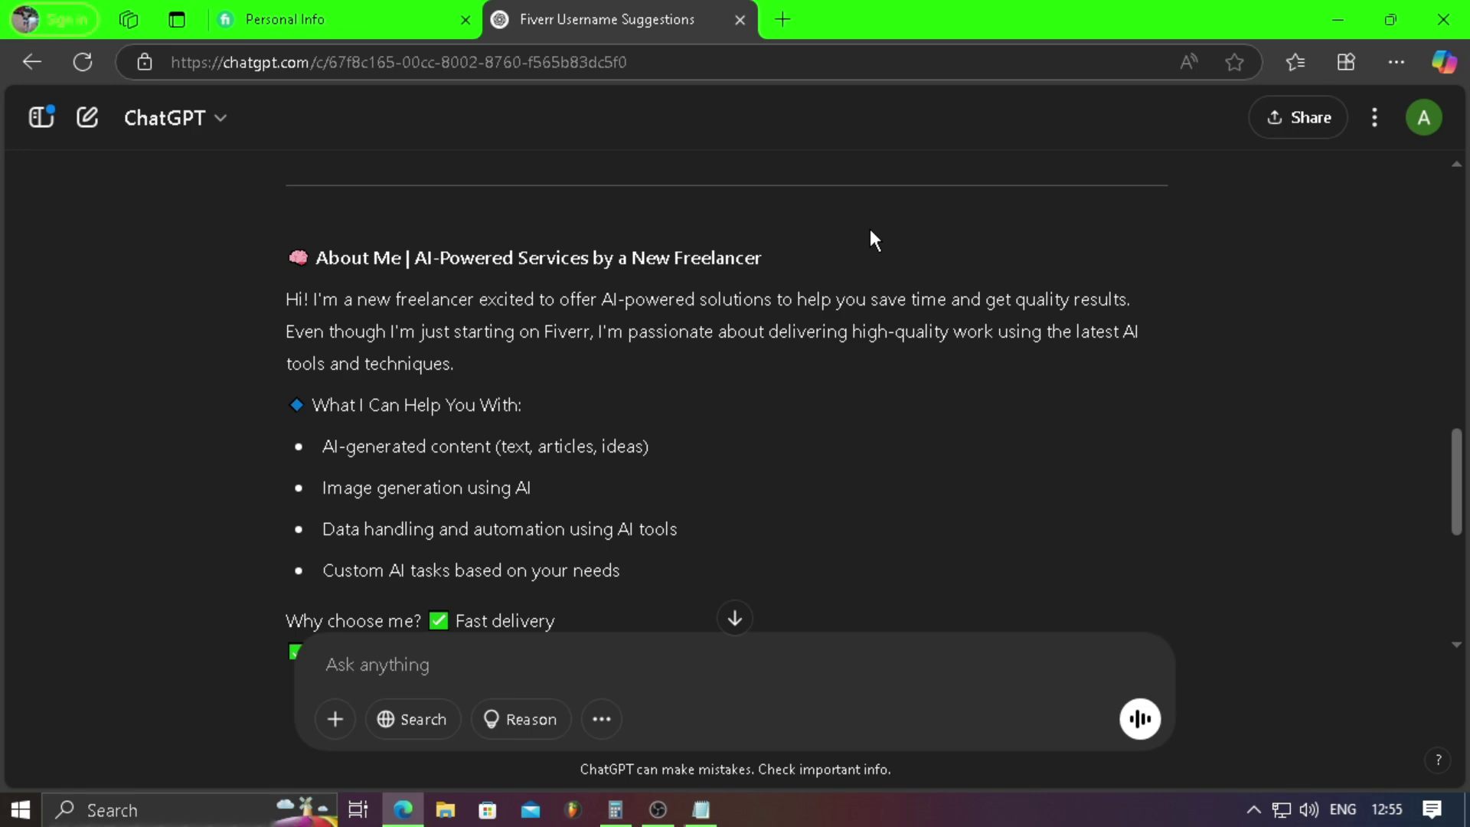
- Copy ChatGPT's suggested profile text, starting from the heading "About Me | AI-Powered Services by a New Freelancer"
left_click_drag(873, 235, 915, 345)
right_click(914, 345)
left_click(968, 379)
scroll(782, 386, "up", 16)
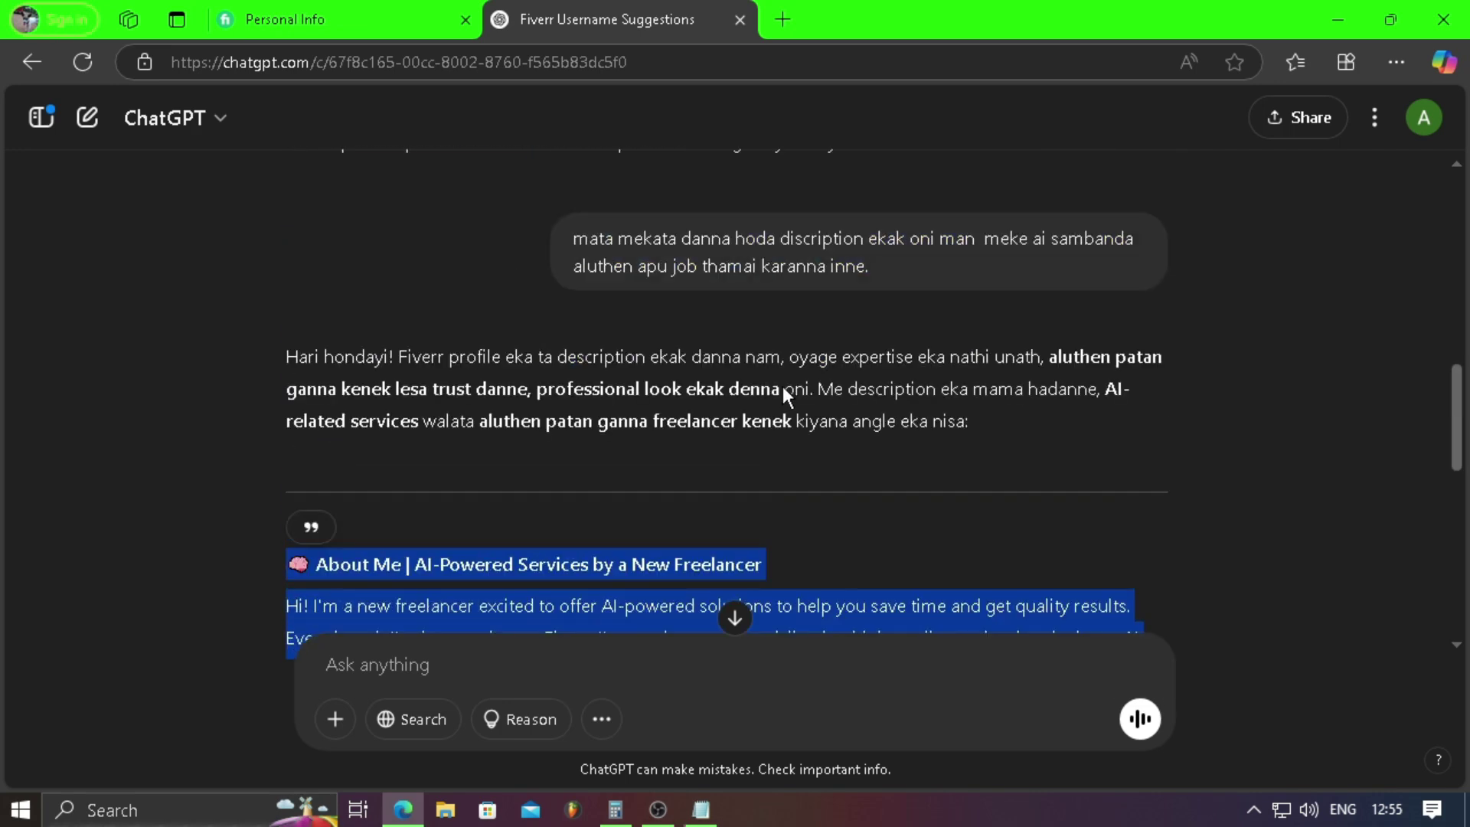
scroll(735, 422, "down", 5)
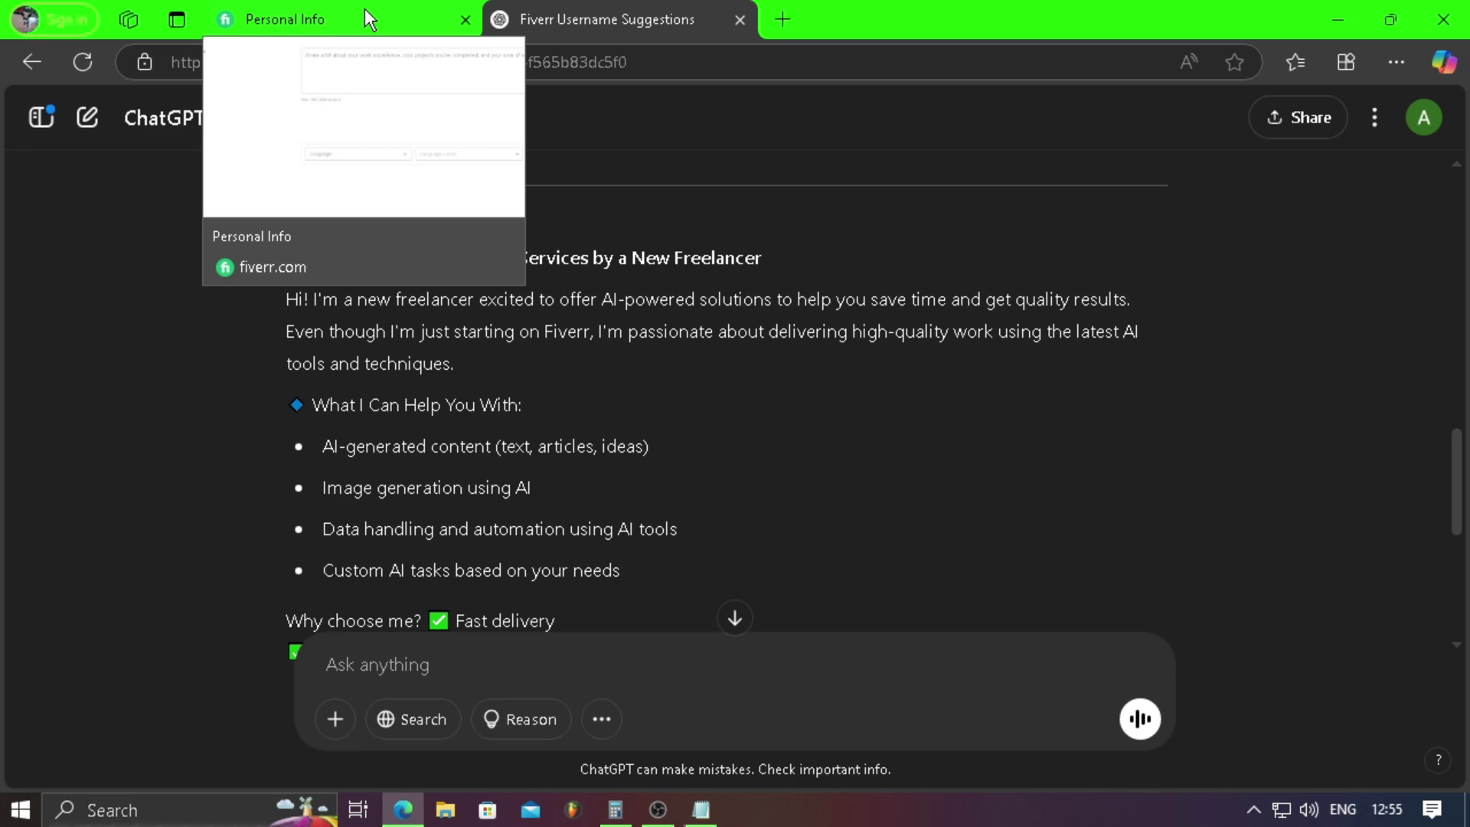
- Paste the copied About Me text into the Description of Fiverr's Personal Info form and review the form
left_click(364, 9)
right_click(587, 213)
left_click(653, 391)
scroll(1156, 409, "up", 4)
scroll(1070, 574, "up", 3)
scroll(1065, 567, "down", 3)
scroll(1061, 562, "up", 6)
scroll(1062, 561, "down", 4)
scroll(1061, 561, "down", 3)
scroll(1062, 562, "down", 4)
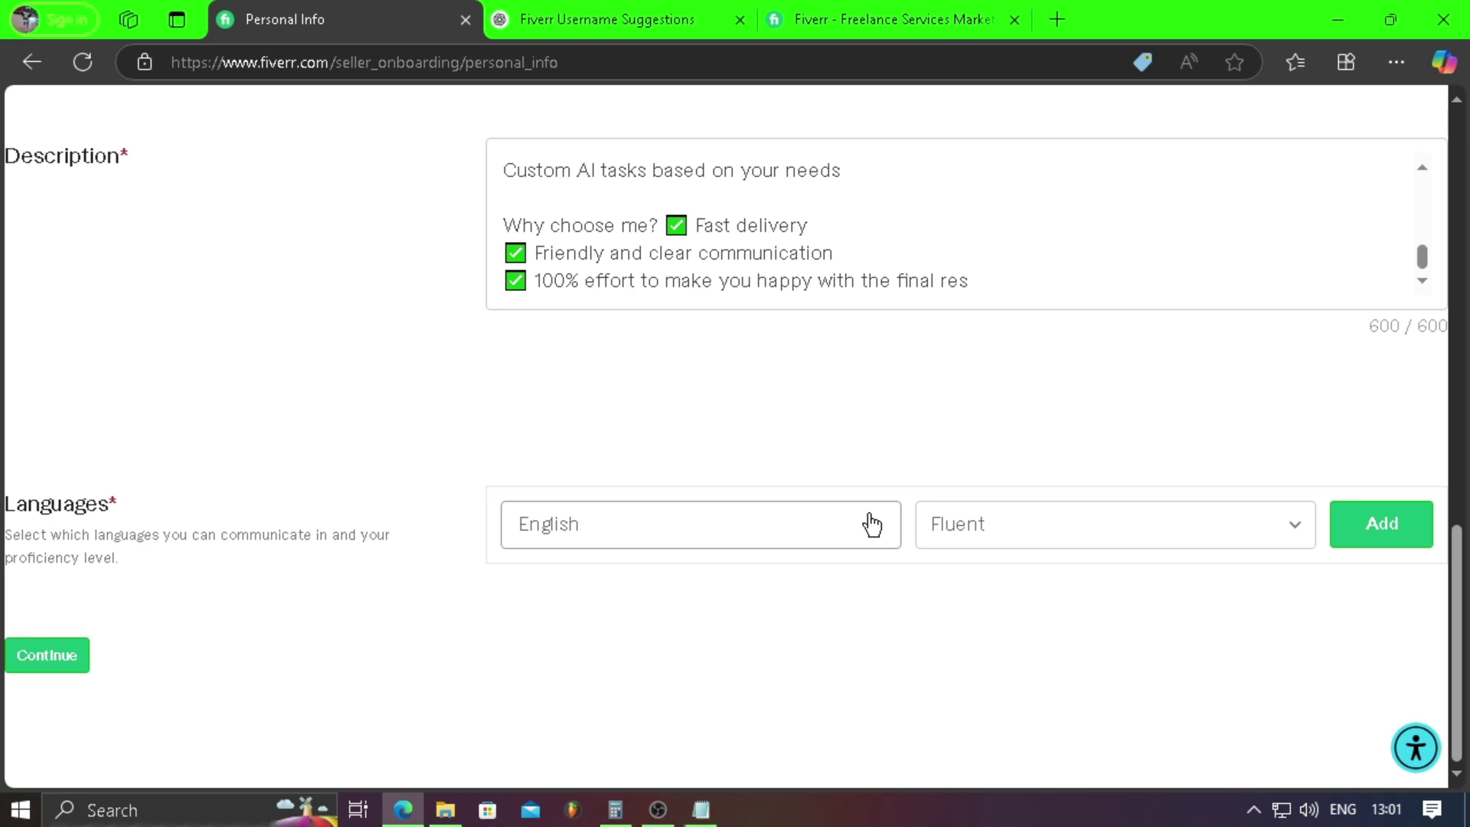
- Add English at the Fluent level to the profile's languages
left_click(1302, 525)
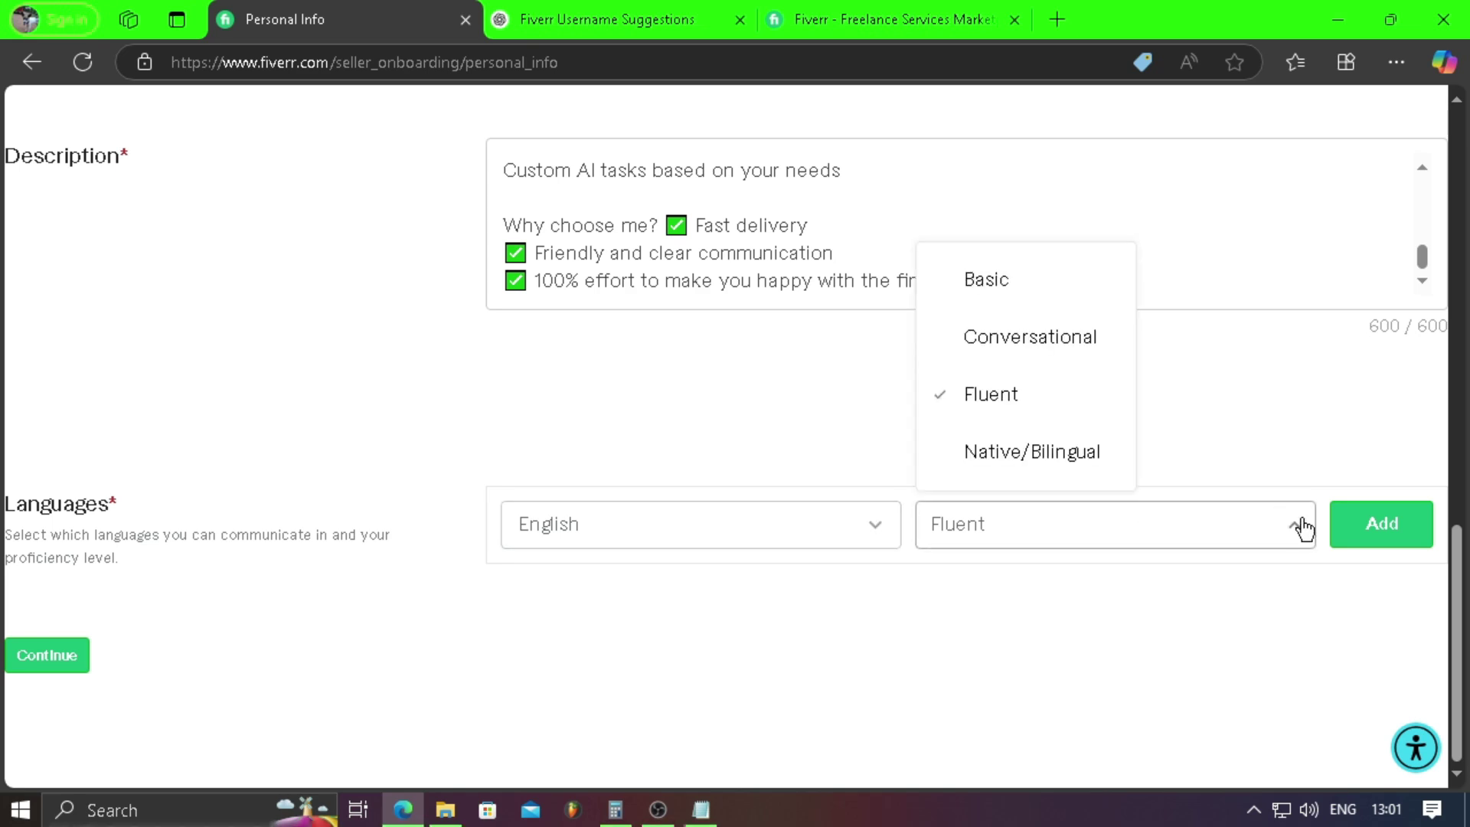
left_click(1025, 398)
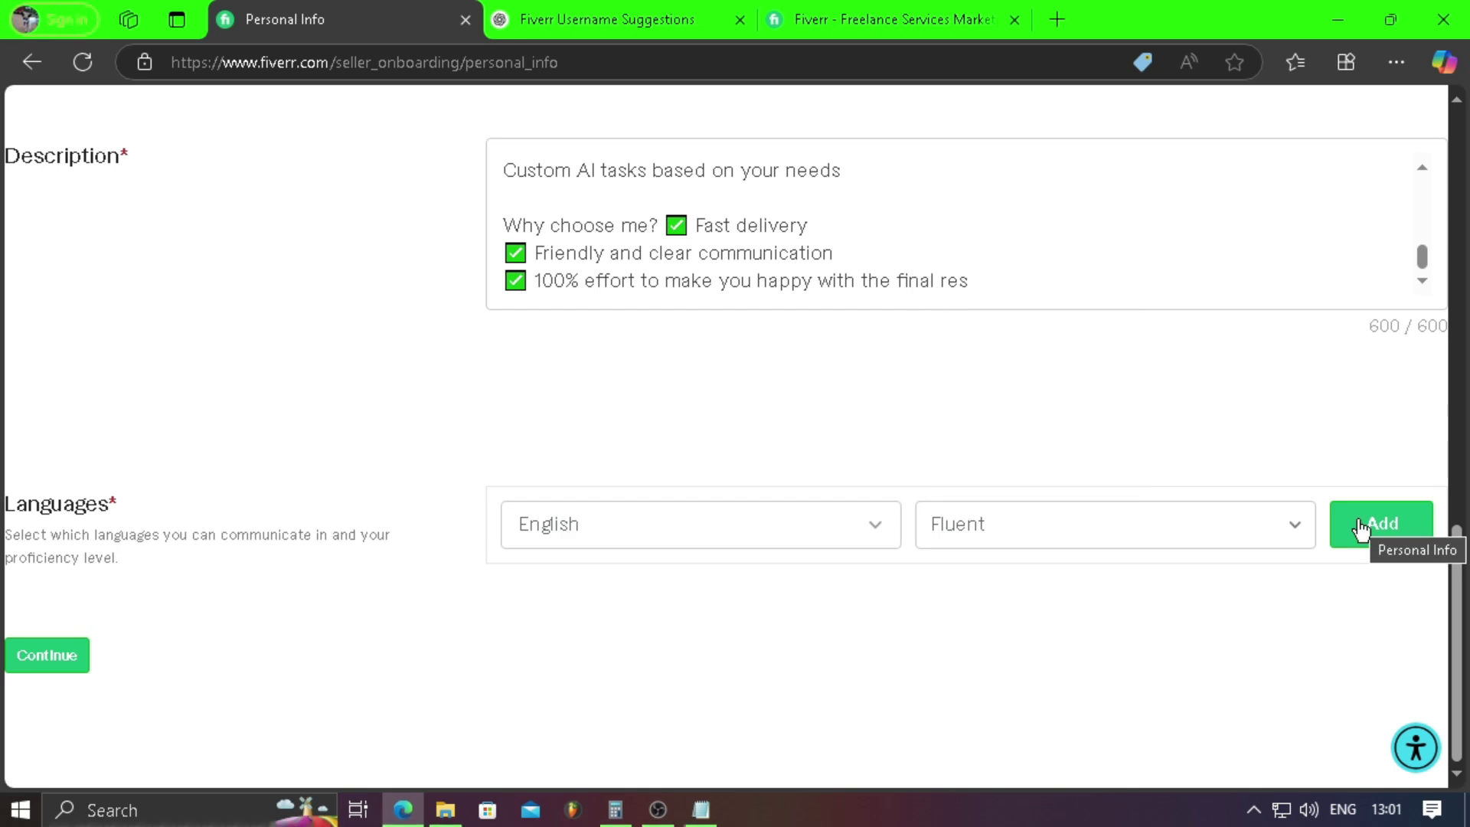
left_click(1360, 529)
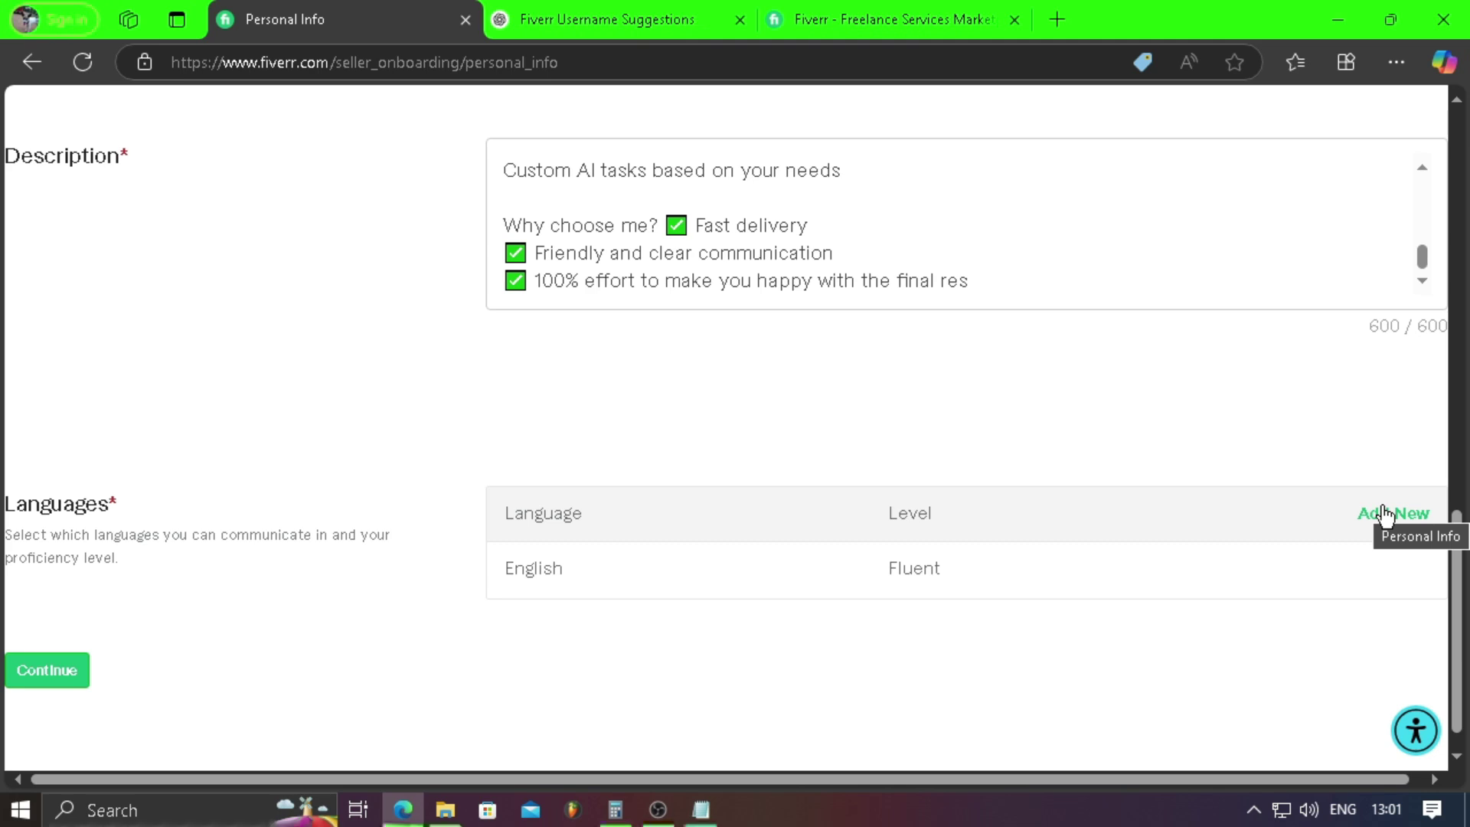
- Add Sinhala at the Native/Bilingual level to the profile's languages and continue to the Professional Info page
left_click(1386, 513)
left_click(822, 533)
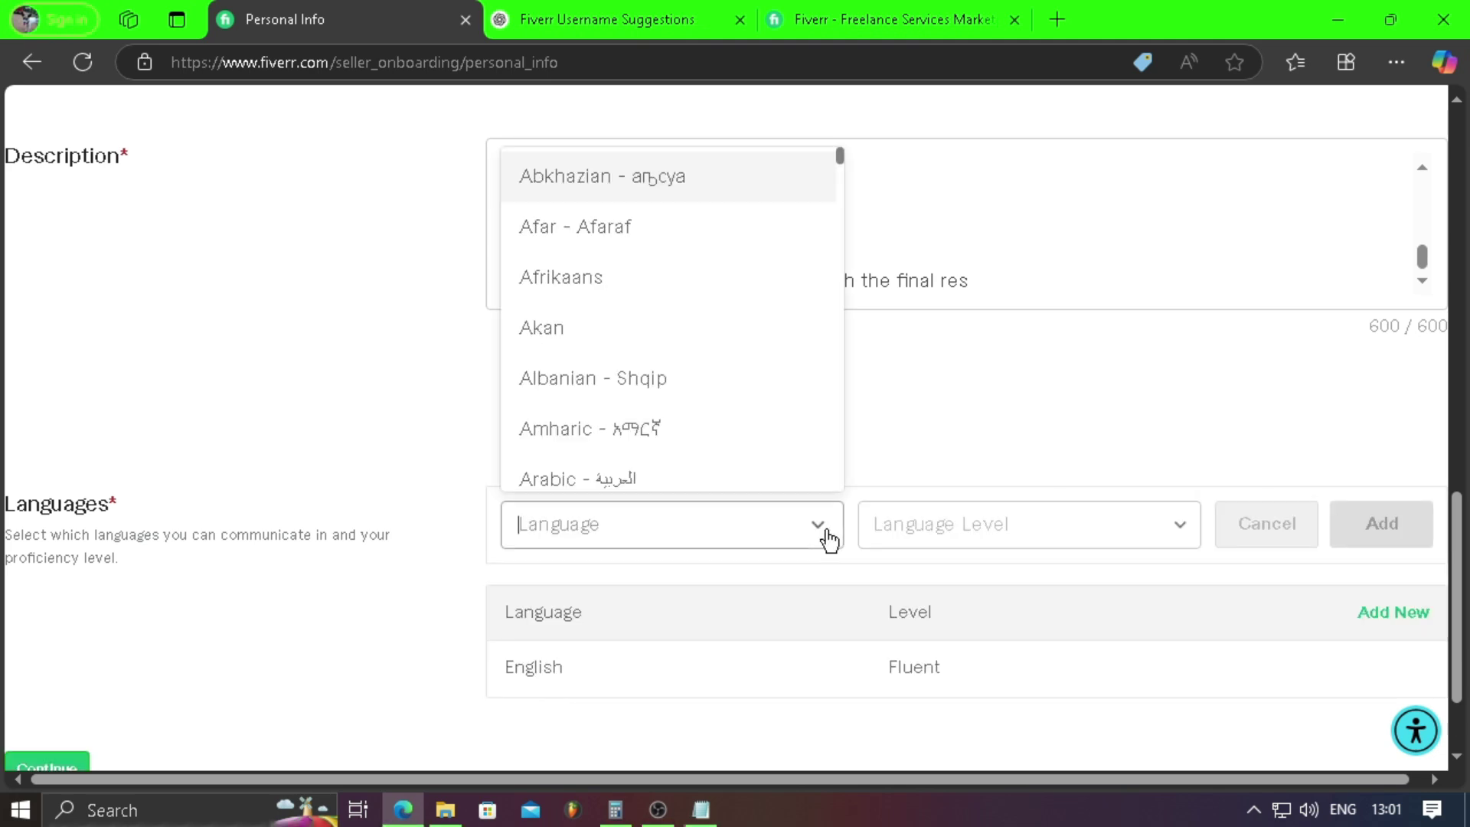
scroll(705, 361, "down", 20)
scroll(708, 362, "down", 20)
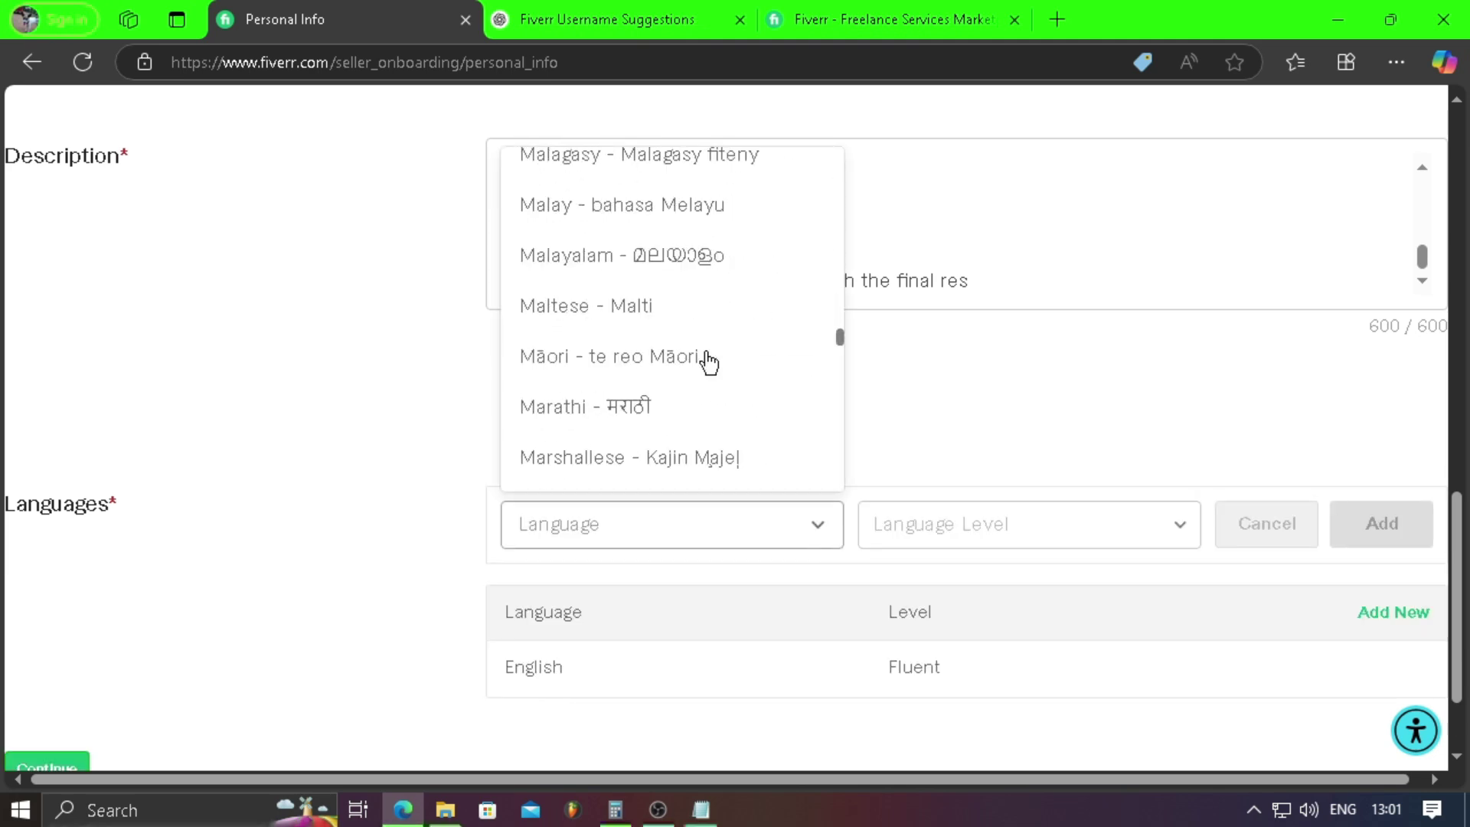
scroll(708, 362, "up", 5)
scroll(708, 361, "up", 8)
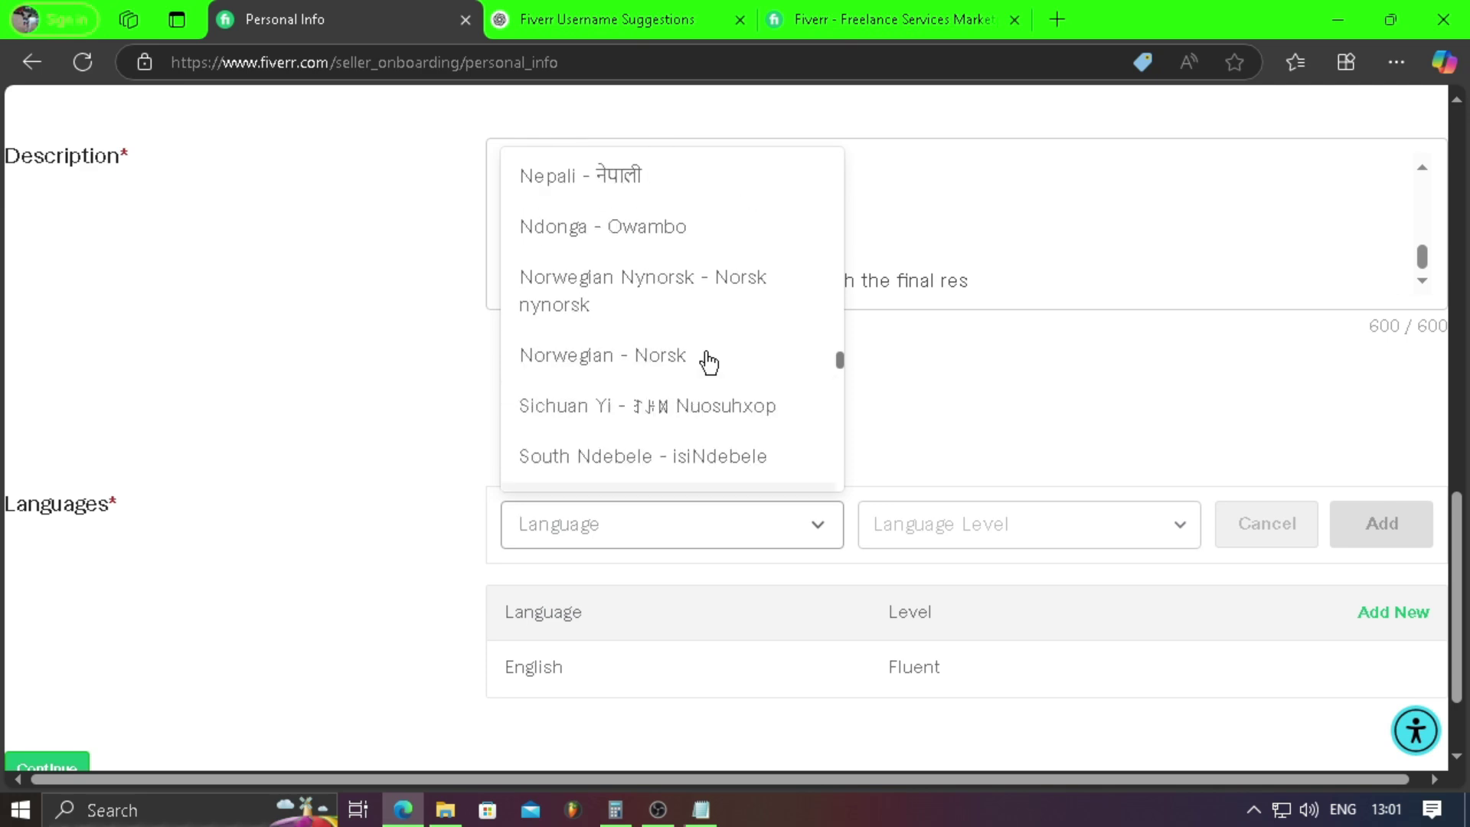
scroll(709, 361, "down", 20)
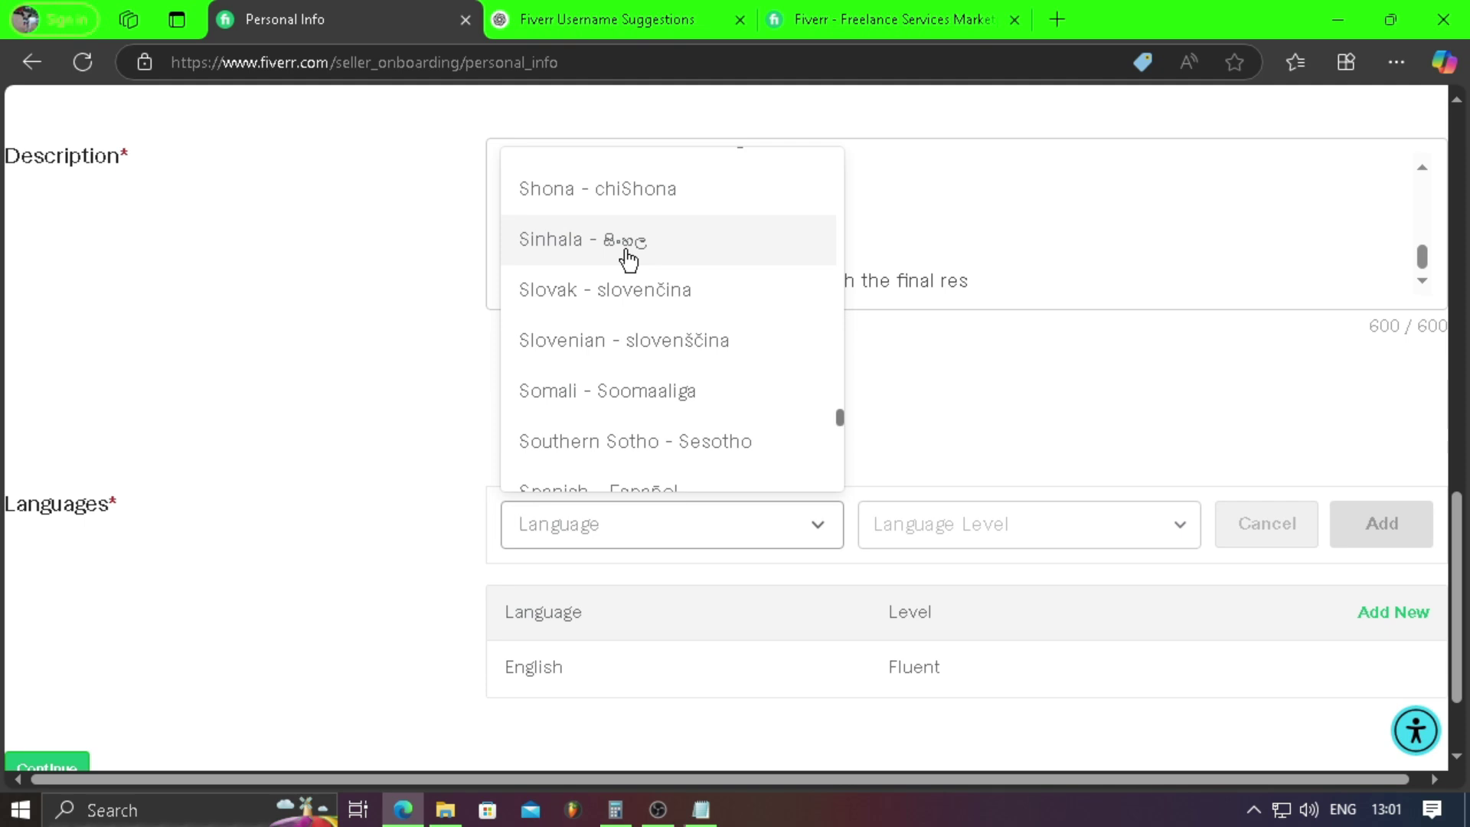
left_click(627, 240)
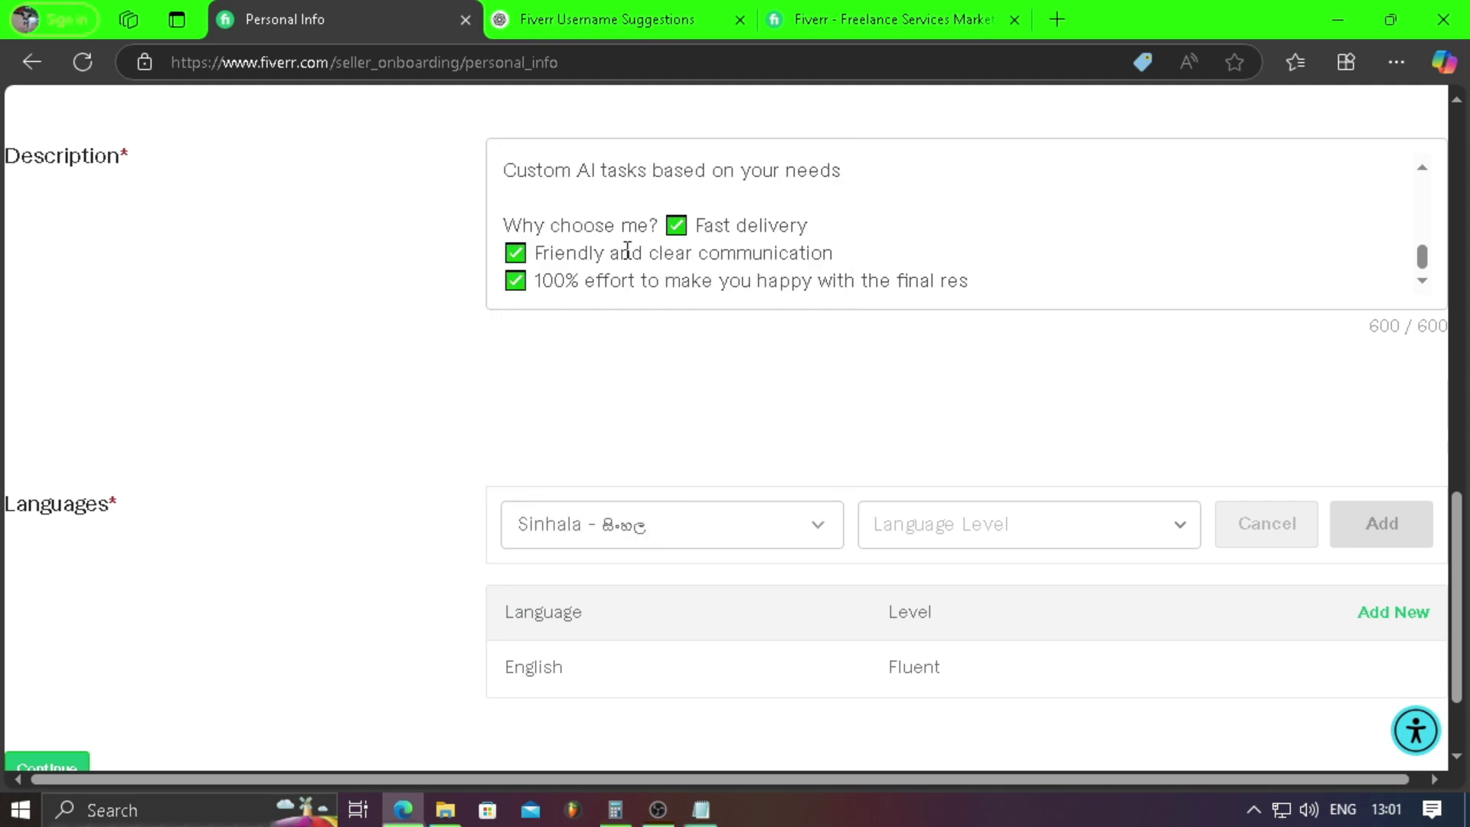
left_click(1140, 534)
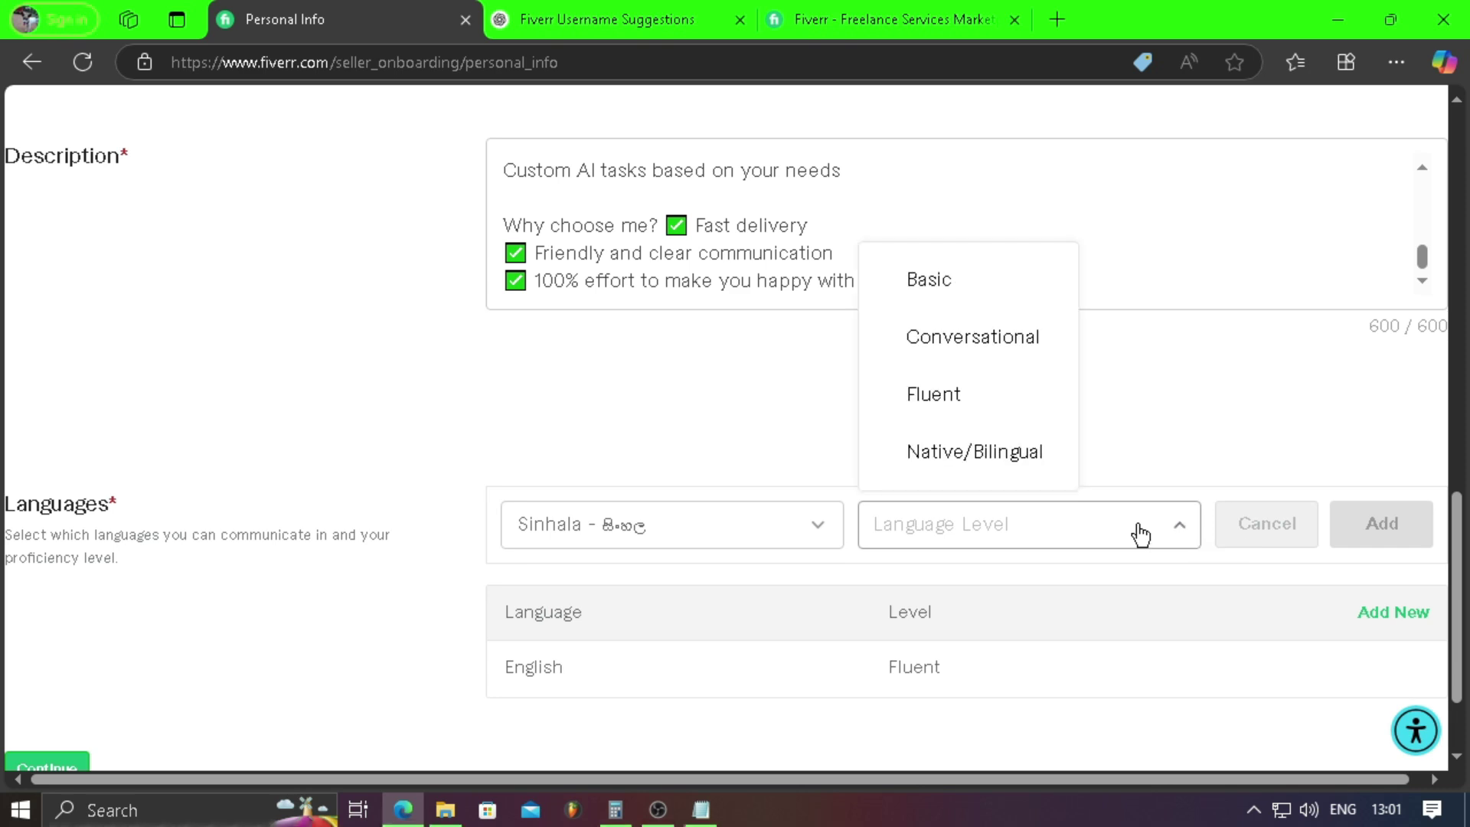
left_click(1025, 460)
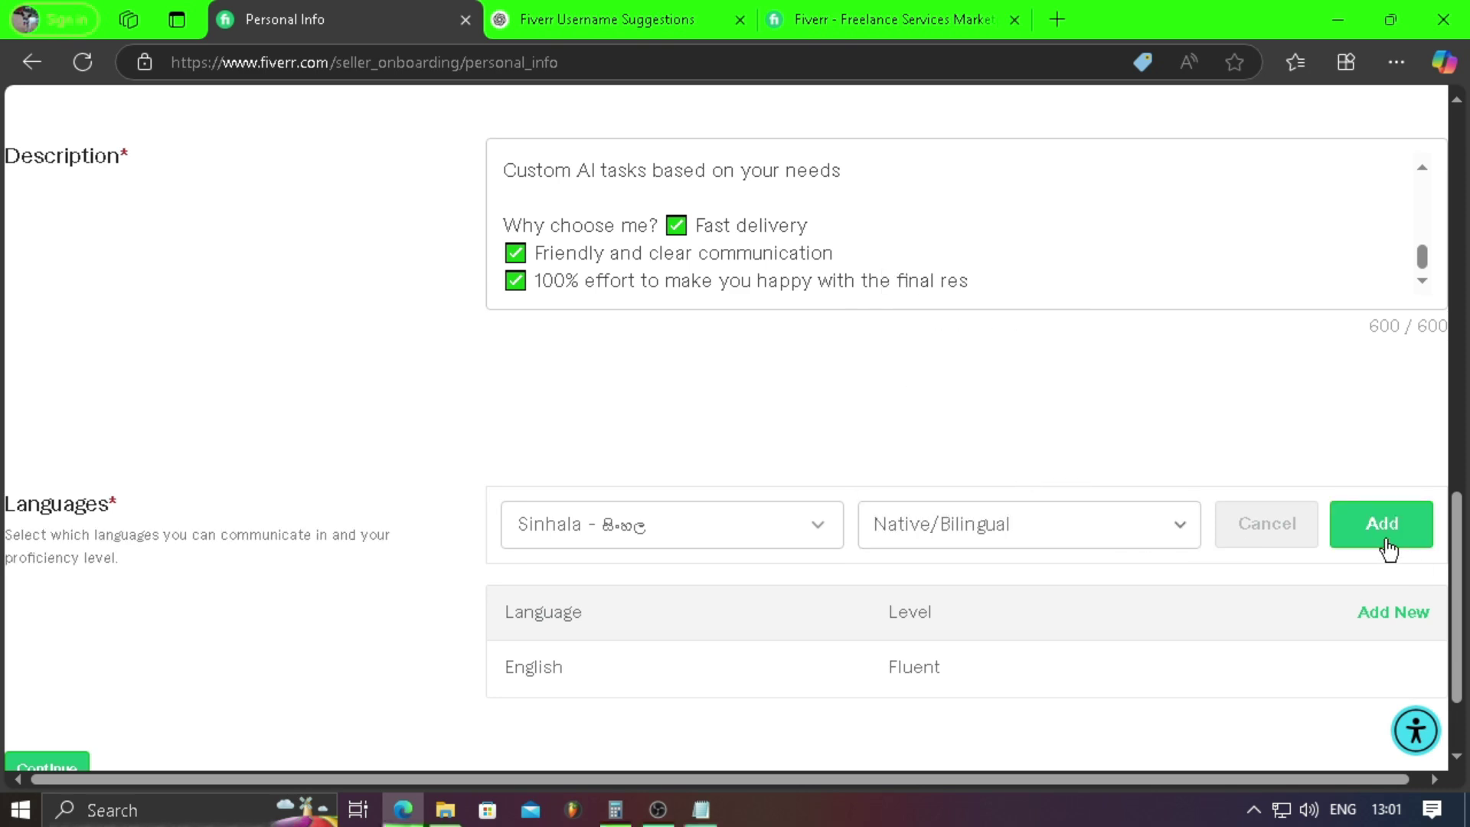
left_click(1383, 529)
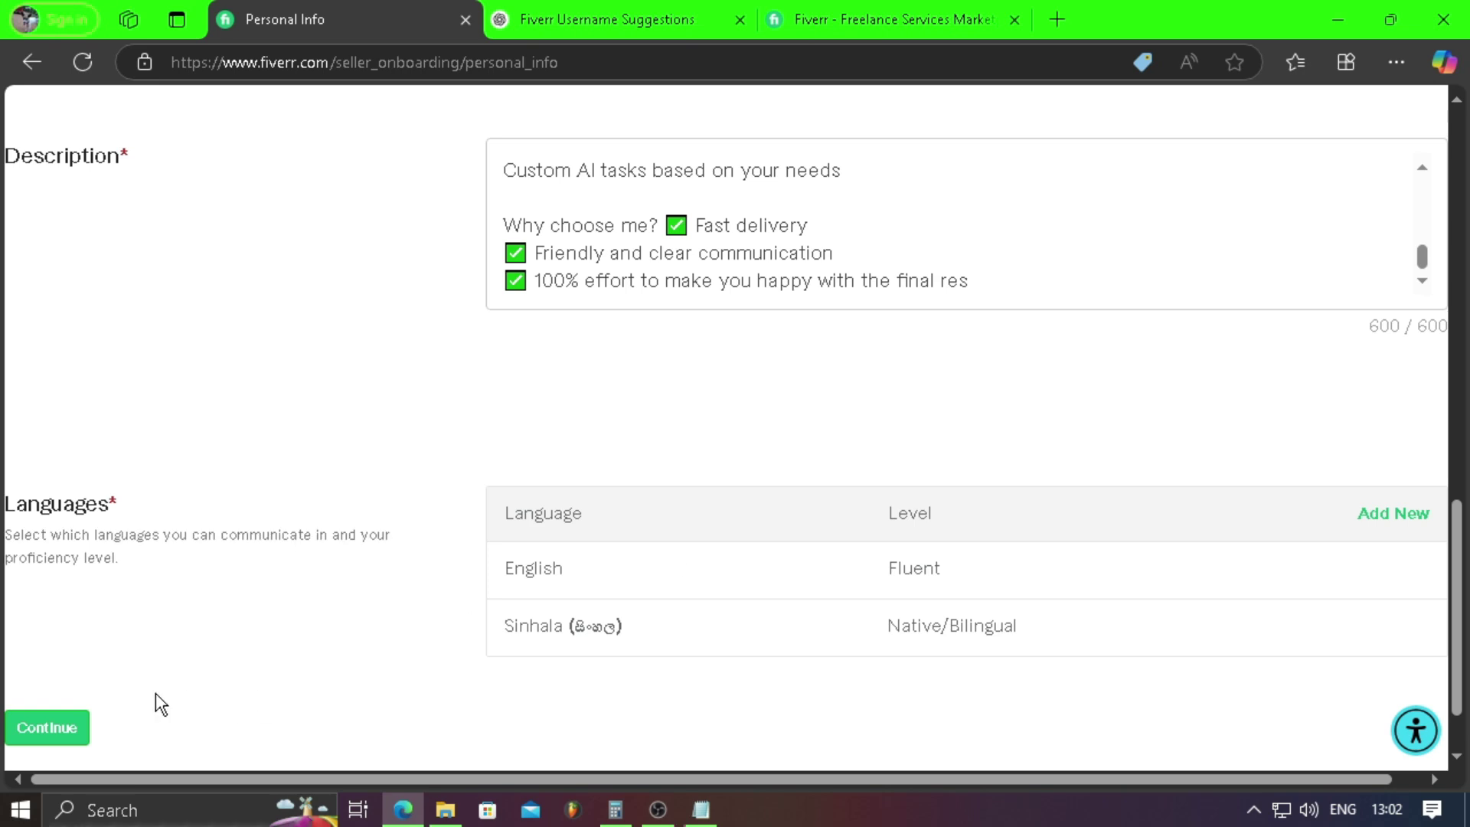
left_click(27, 733)
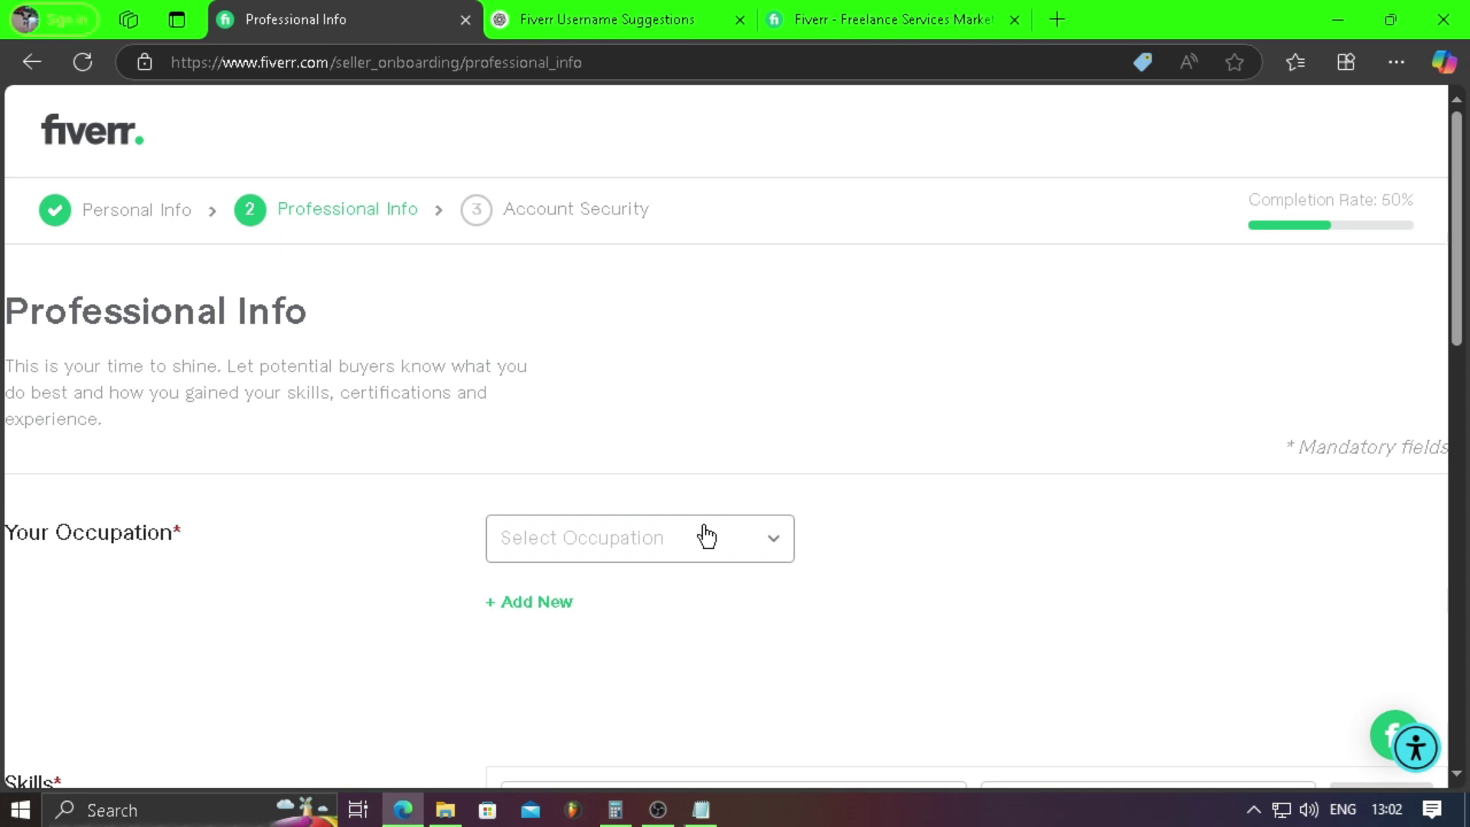
- Examine the service categories on the Fiverr home page, including Video & Animation and Graphics & Design, and return to the Professional Info form
left_click(825, 17)
mouse_move(640, 218)
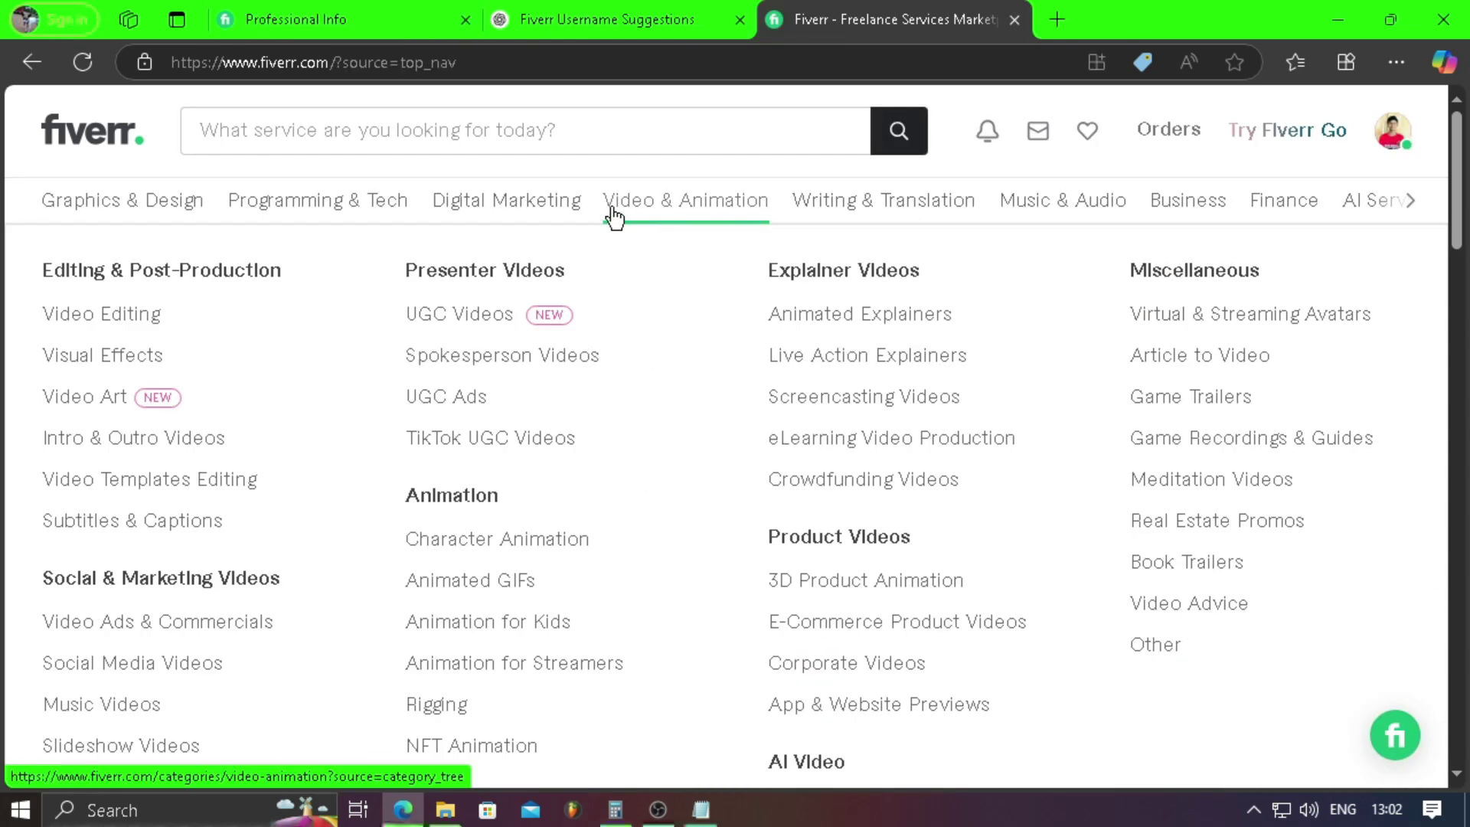
mouse_move(217, 204)
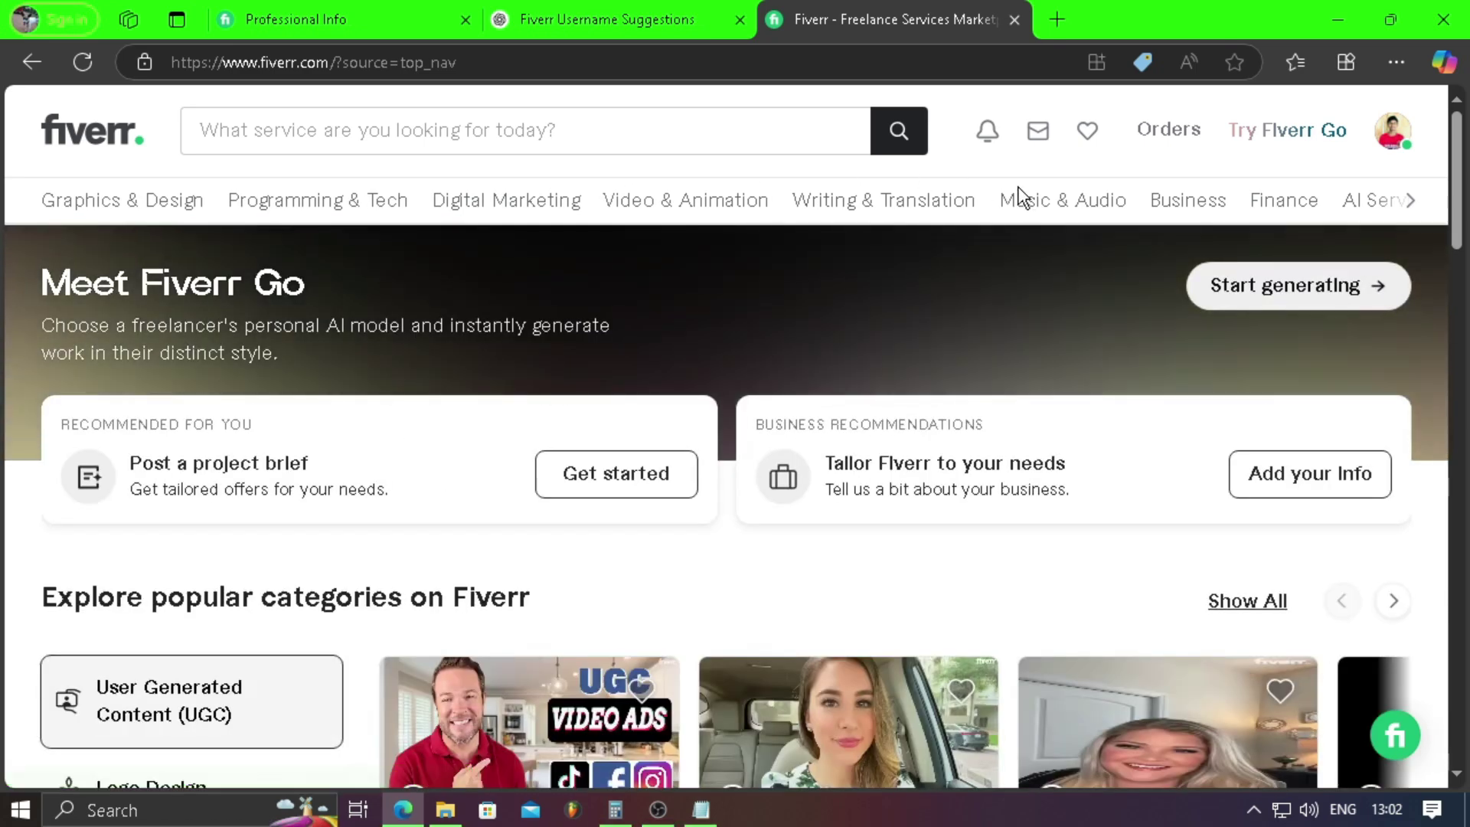
mouse_move(121, 230)
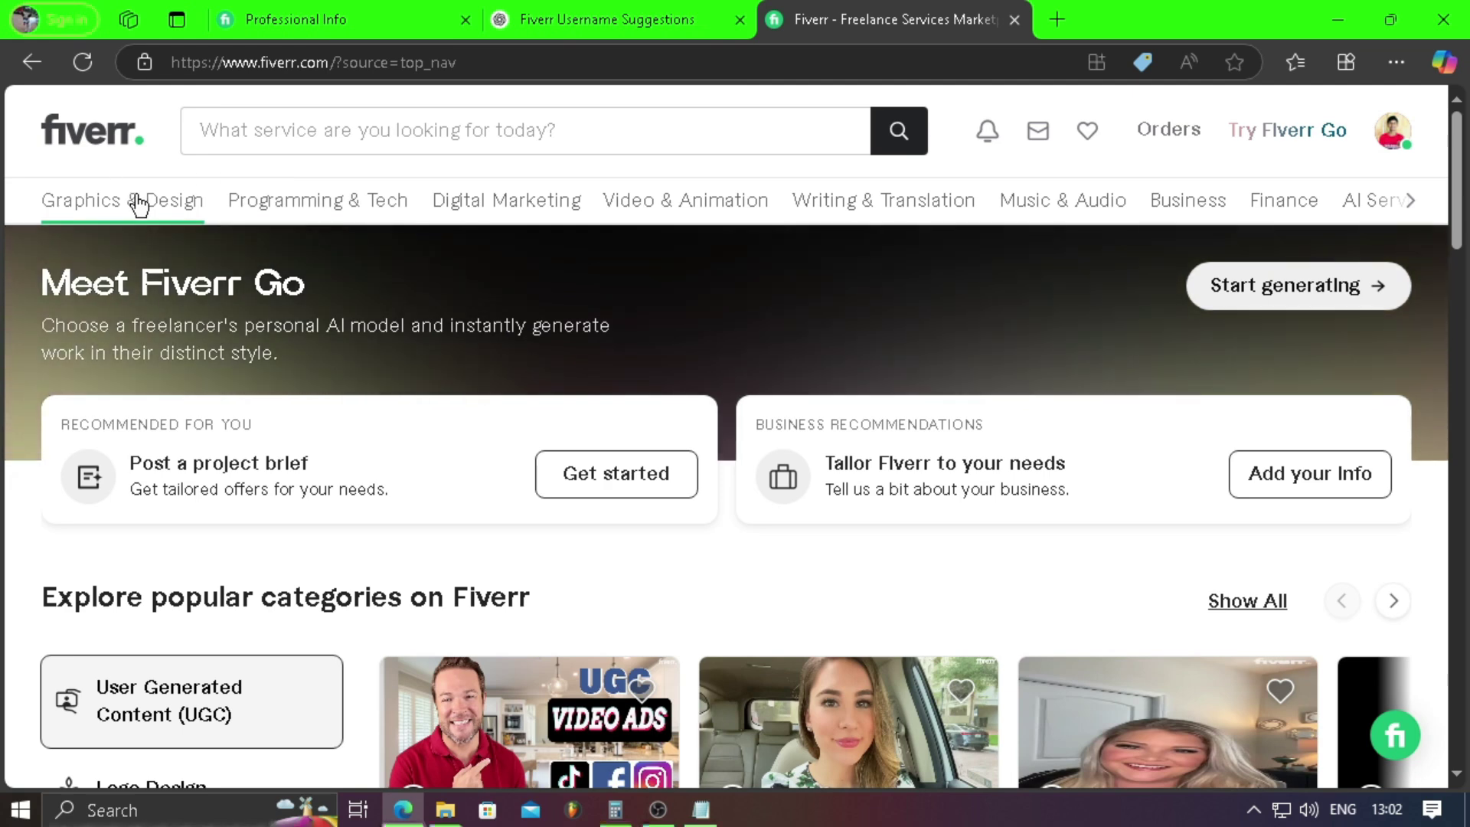
mouse_move(138, 203)
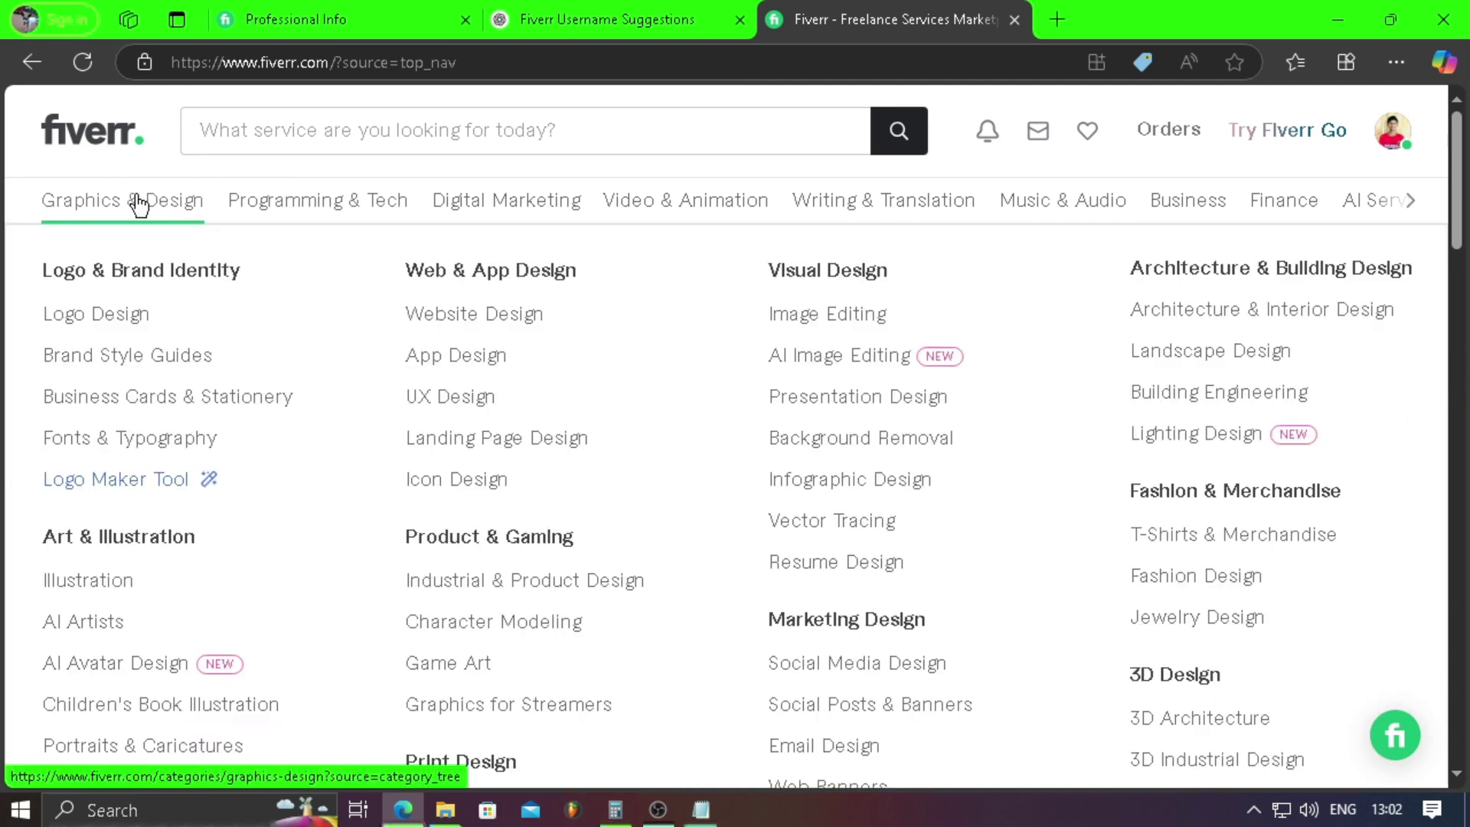
key("ctrl+Tab")
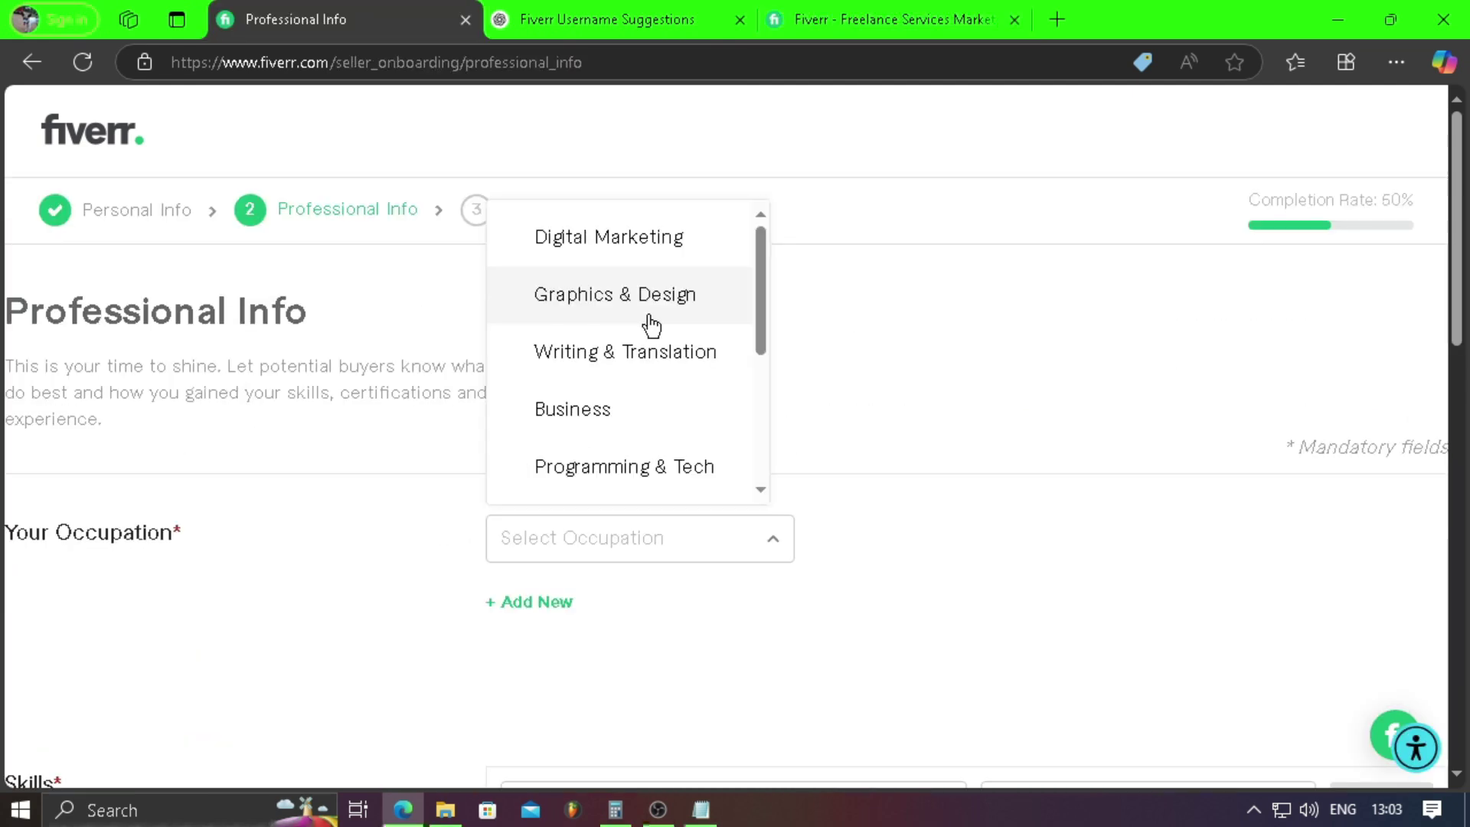
- Set the occupation to Graphics & Design and select AI Artists, Flyer Design and Image Editing as its best skills
left_click(690, 311)
scroll(691, 314, "down", 1)
scroll(691, 314, "down", 3)
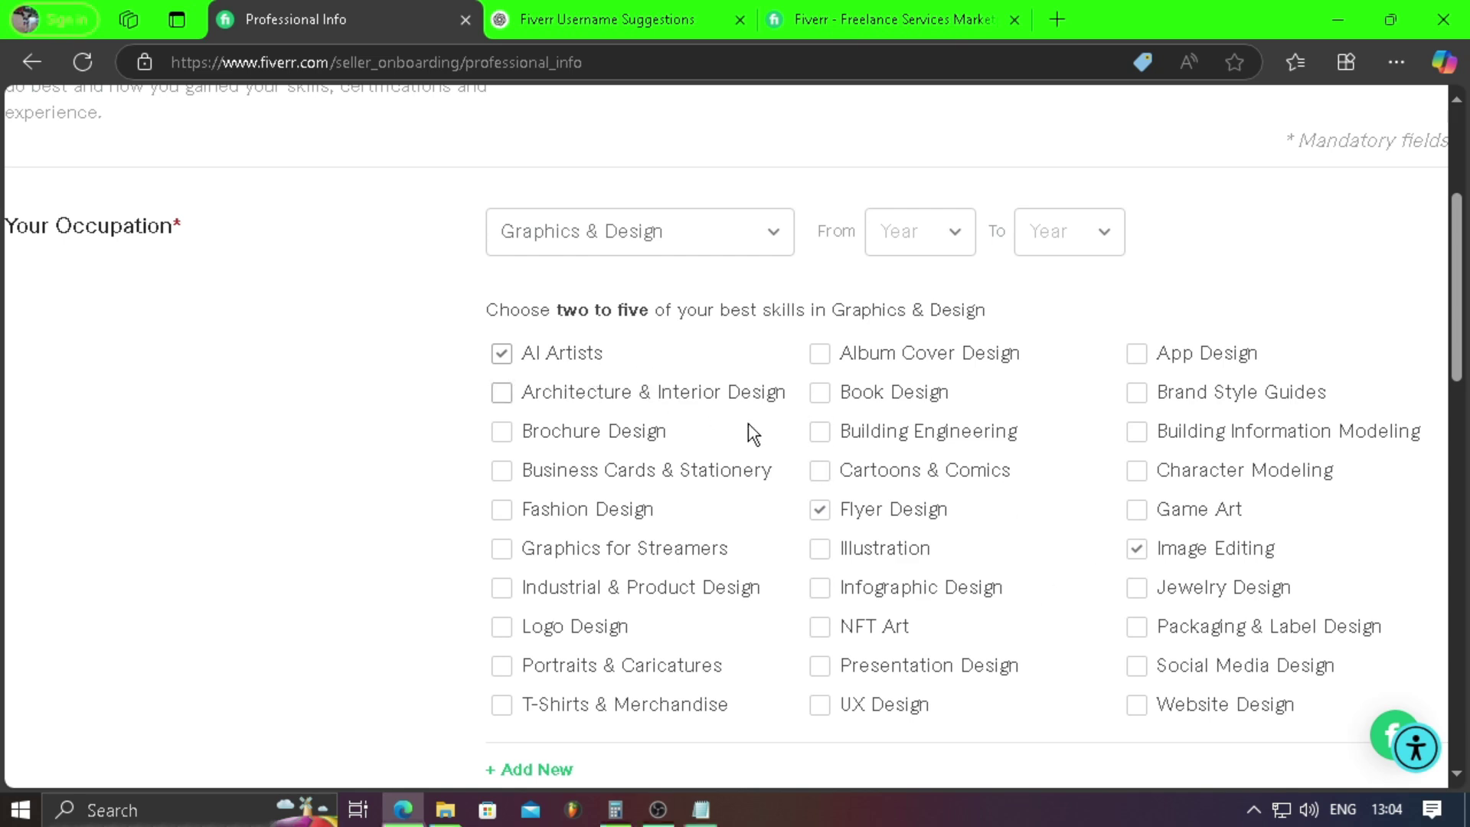
left_click(1134, 548)
scroll(1205, 567, "down", 1)
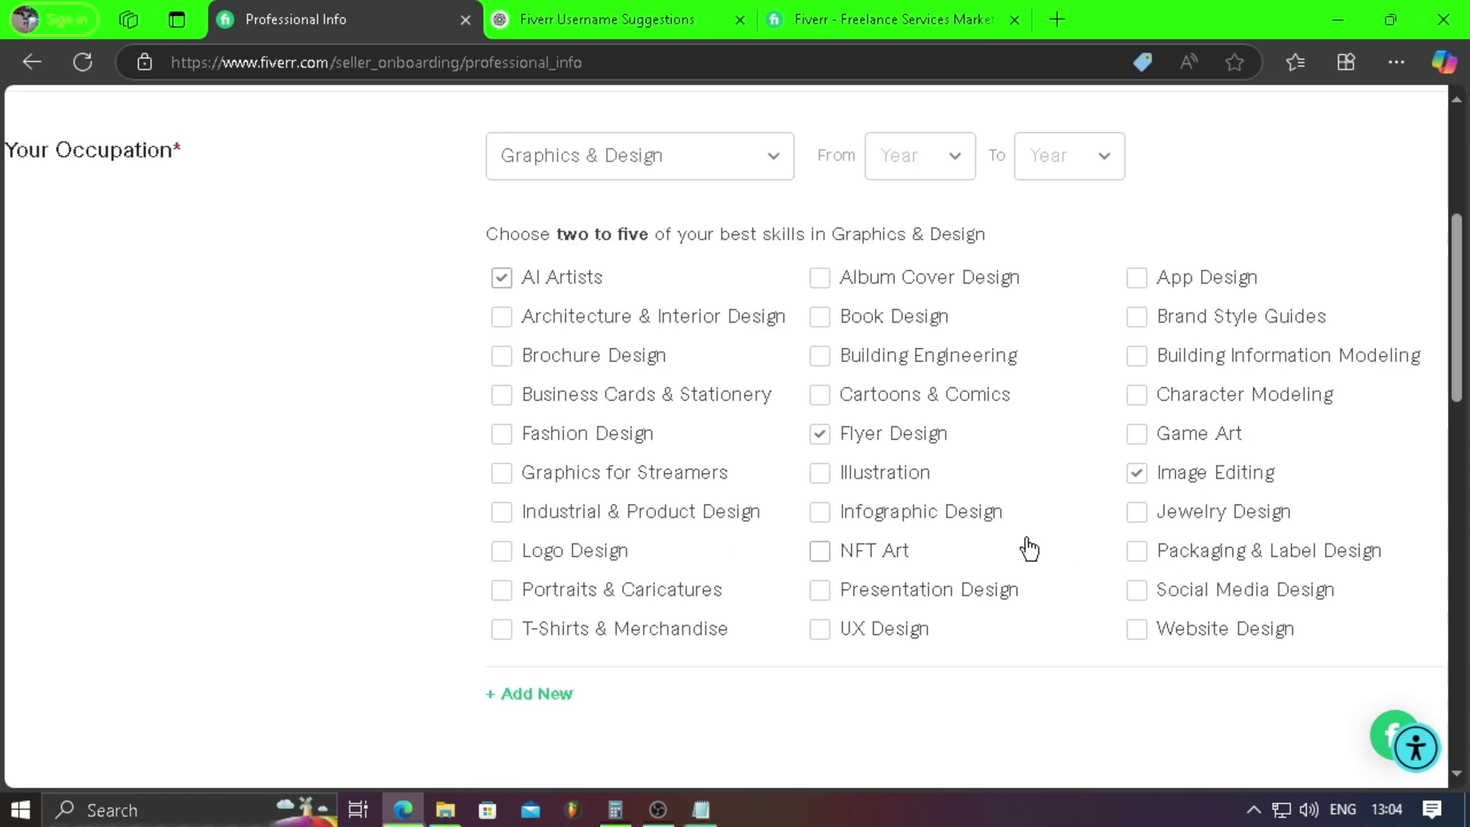
- Add the suggested skill "image editing" at the Expert level to the Skills section
scroll(1026, 545, "down", 5)
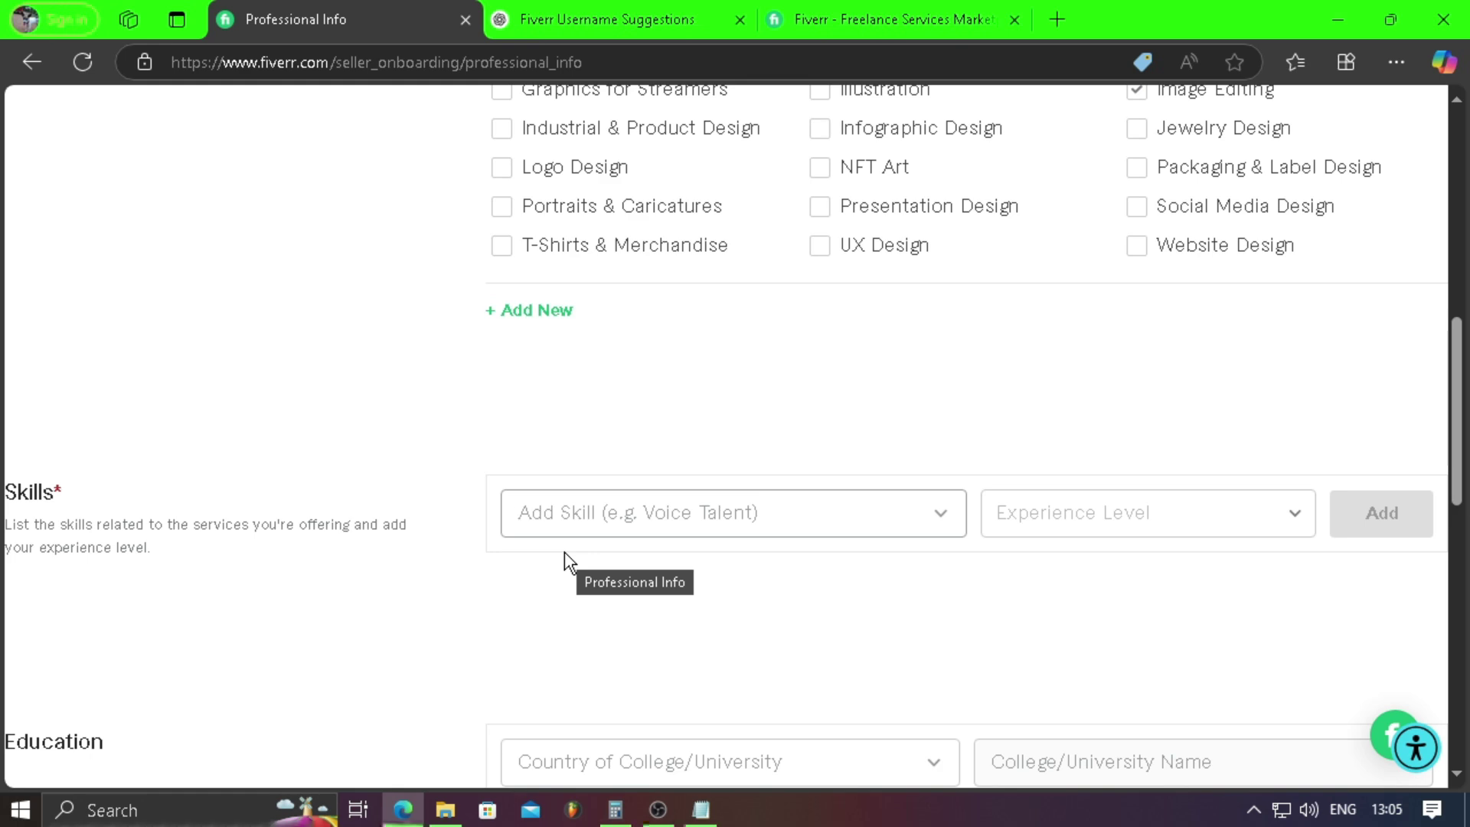
type("image edi")
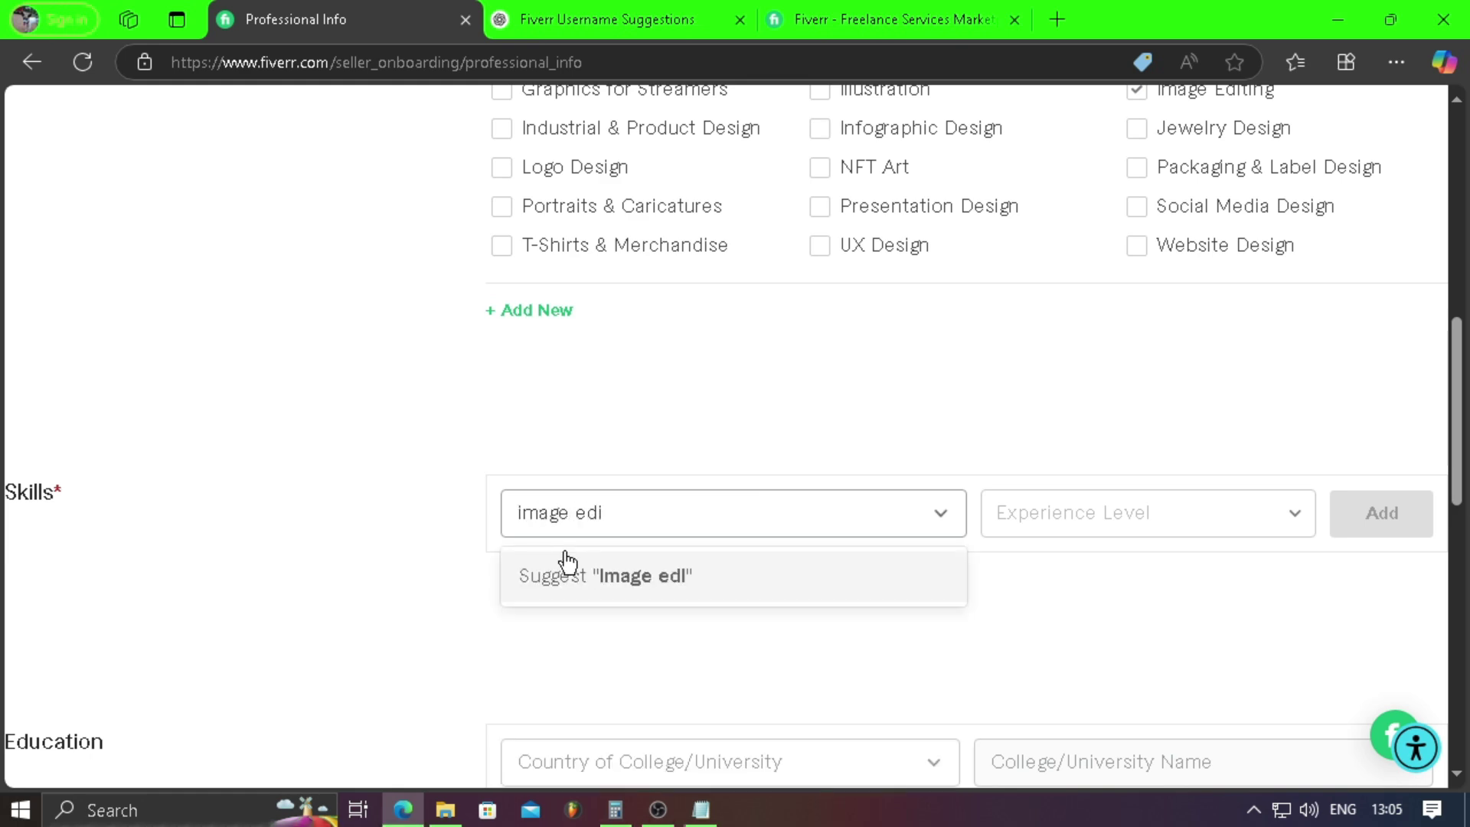
type("ting")
left_click(642, 573)
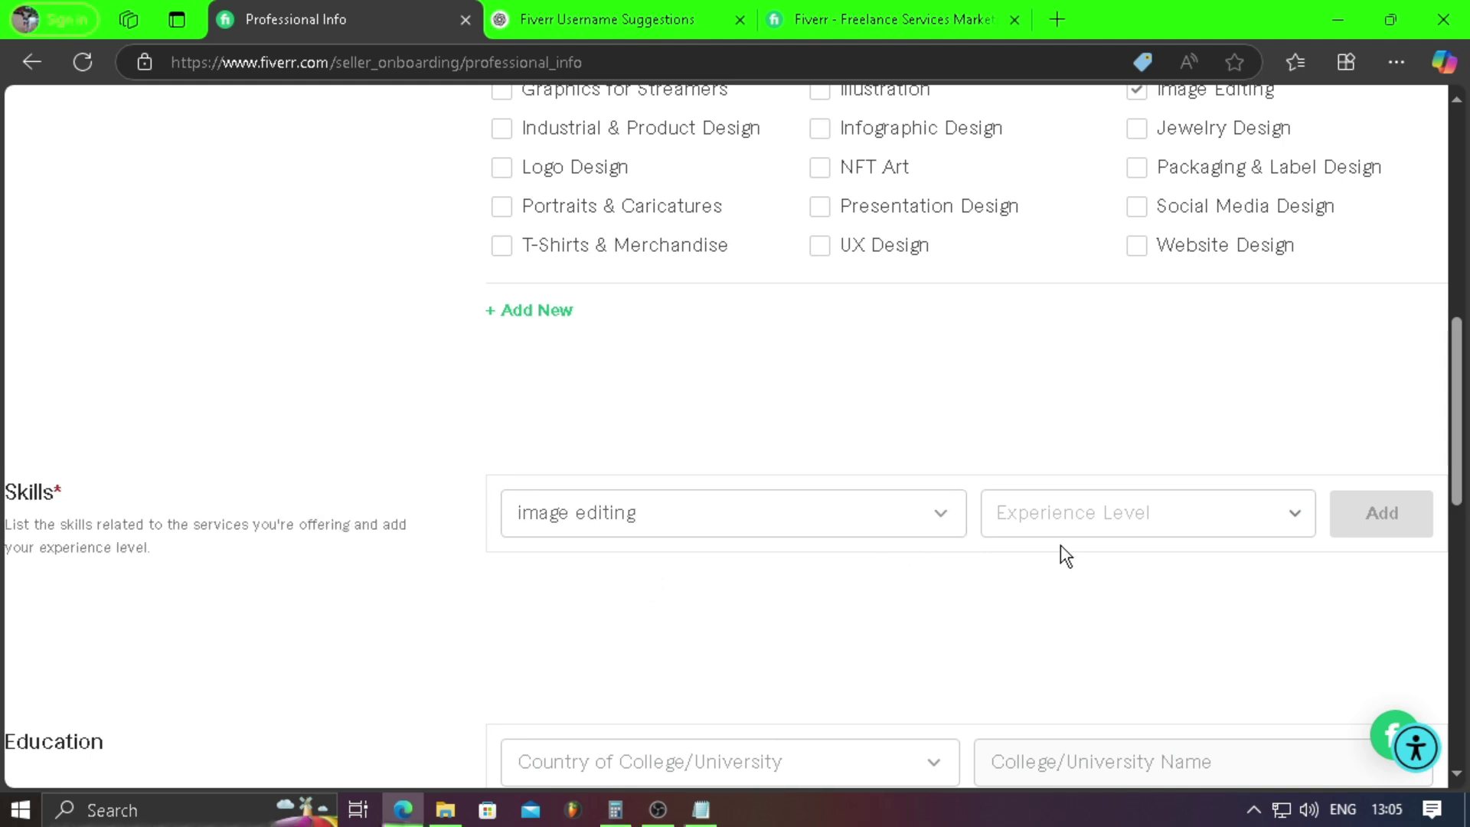
left_click(1159, 527)
left_click(1206, 526)
left_click(1207, 527)
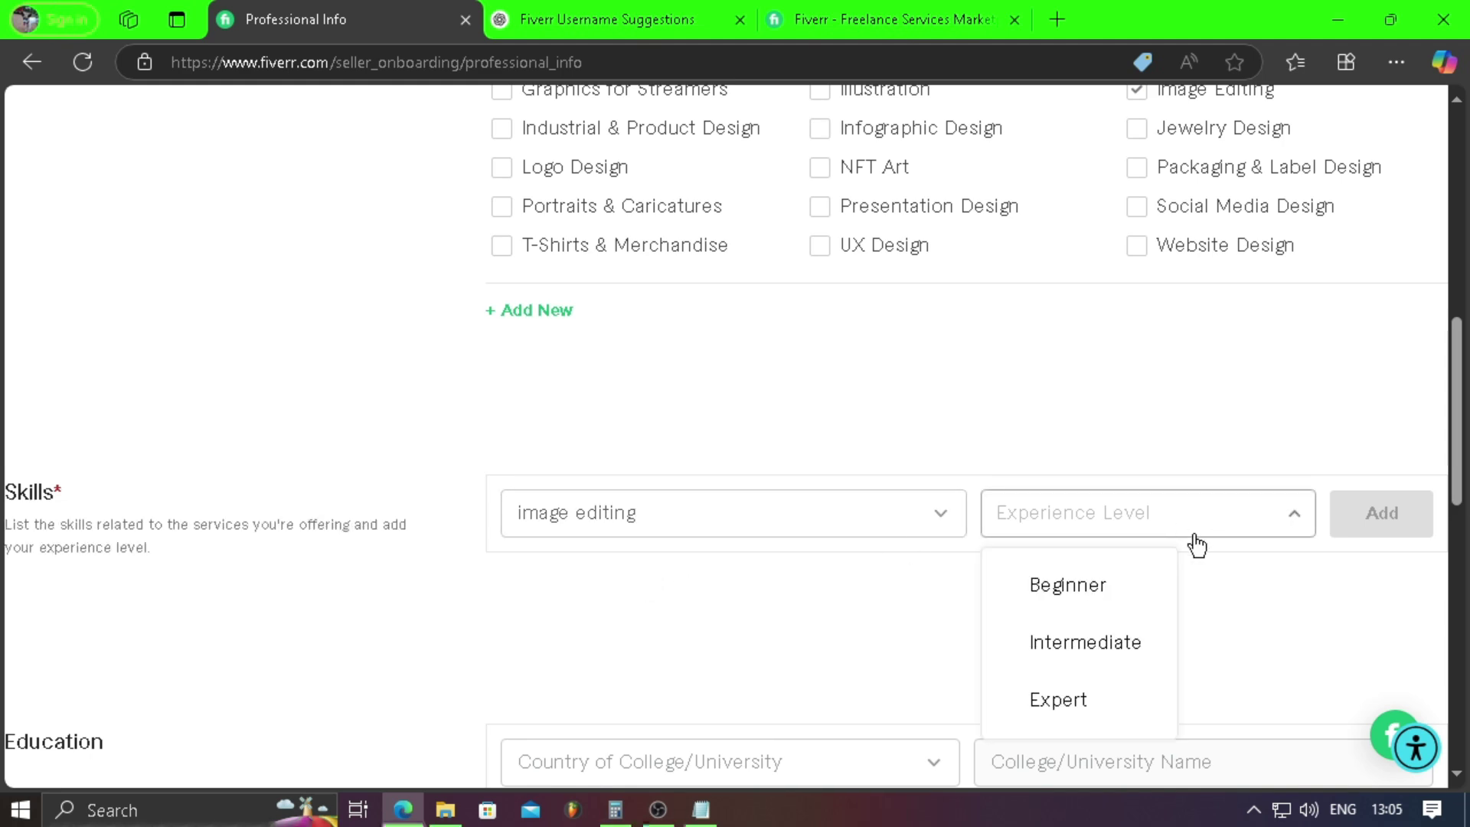
left_click(1090, 700)
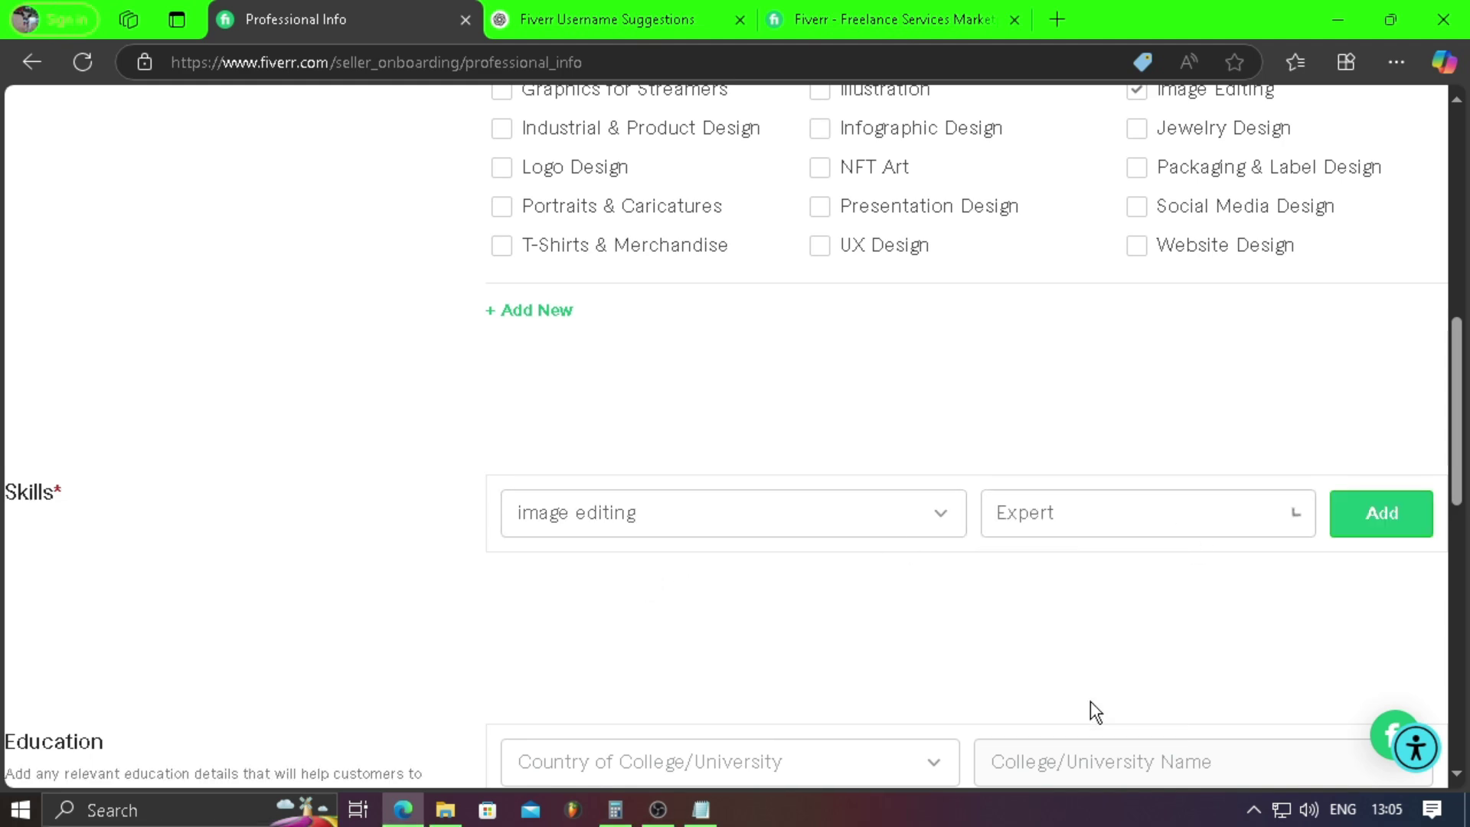
left_click(1365, 536)
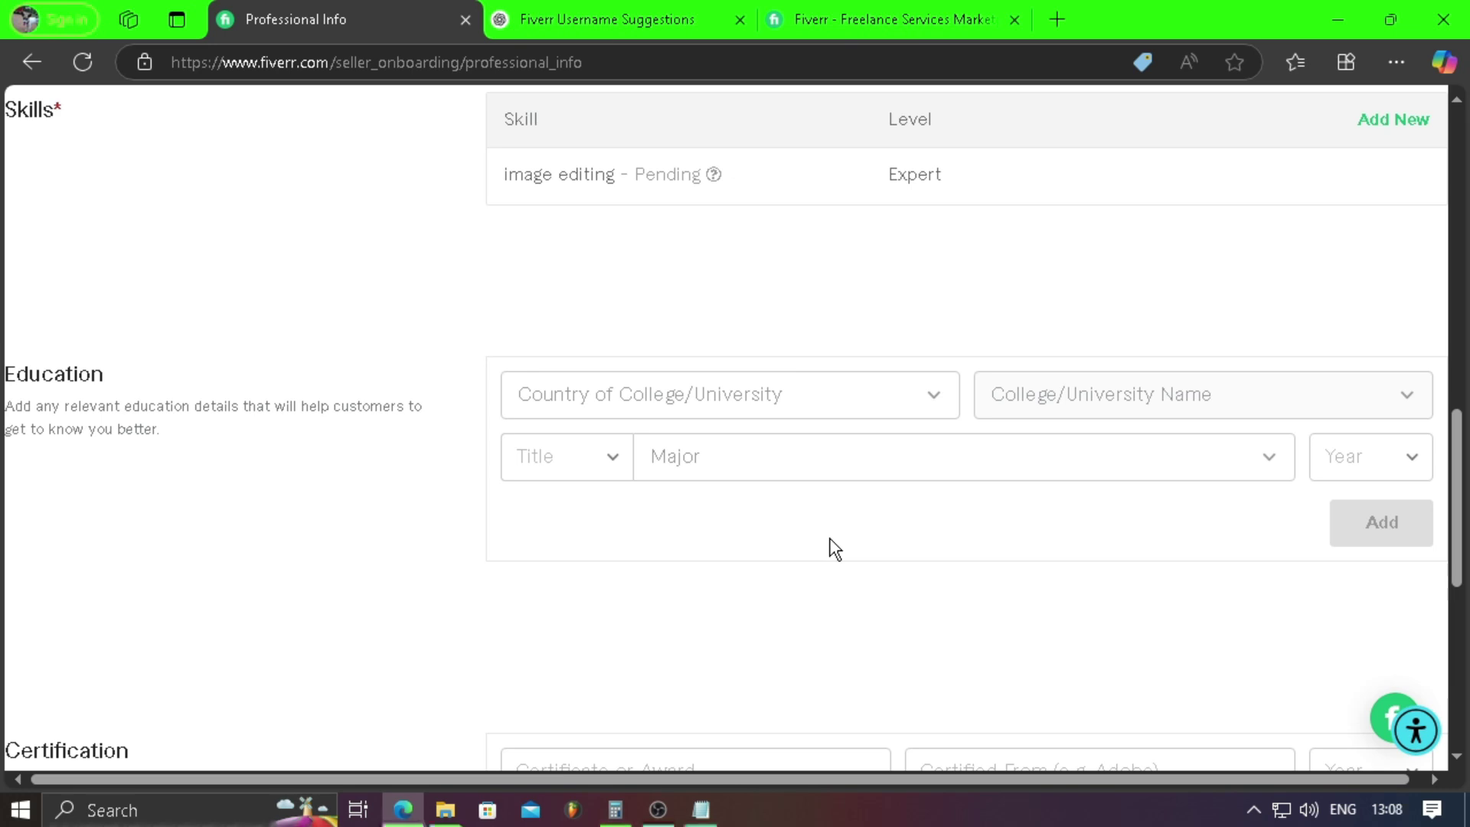
- Submit the professional info without education, certification or website details, and choose to create a gig instead of joining Kickstart
scroll(835, 549, "down", 3)
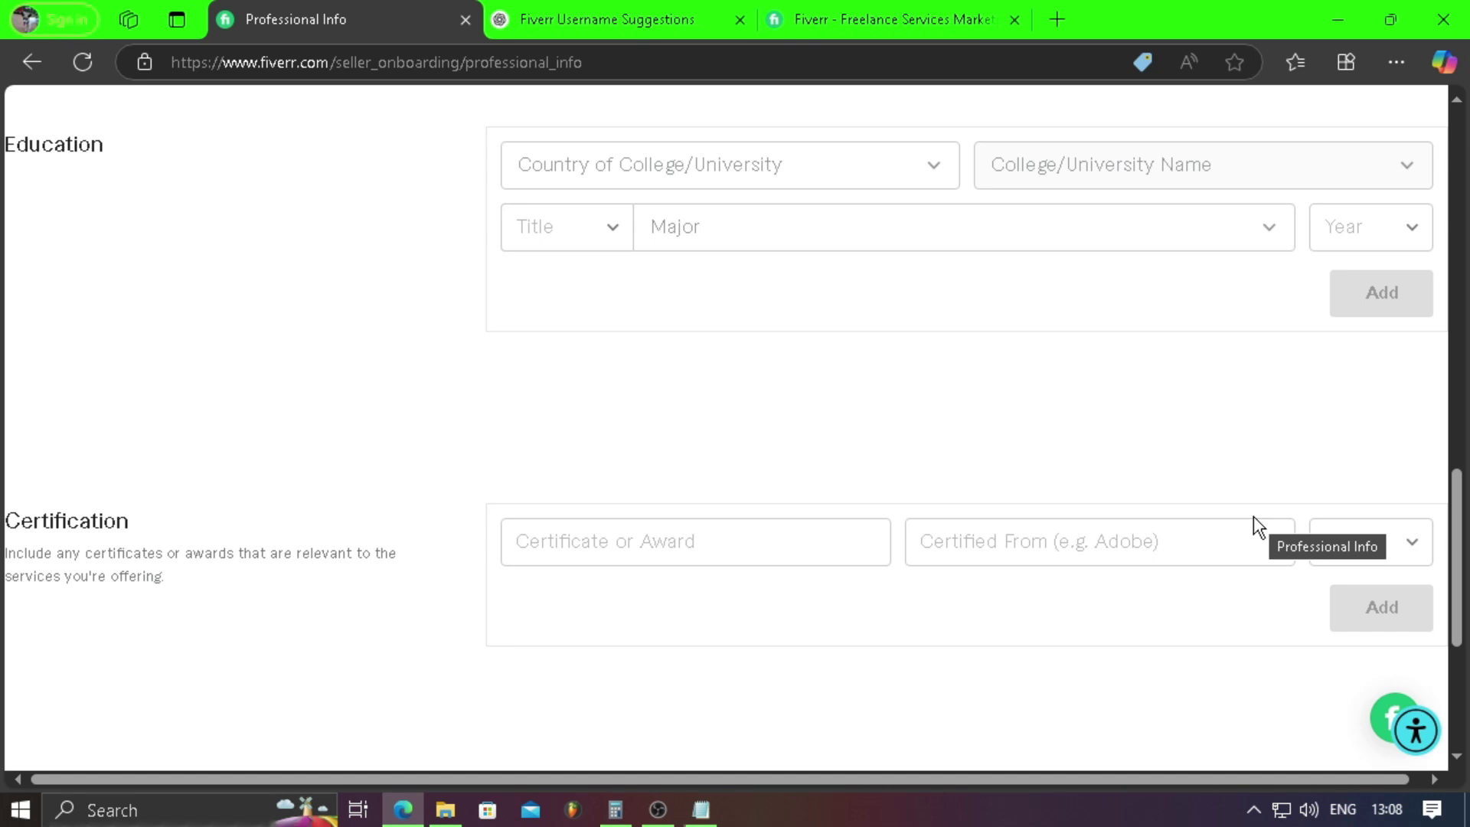
scroll(1083, 558, "down", 5)
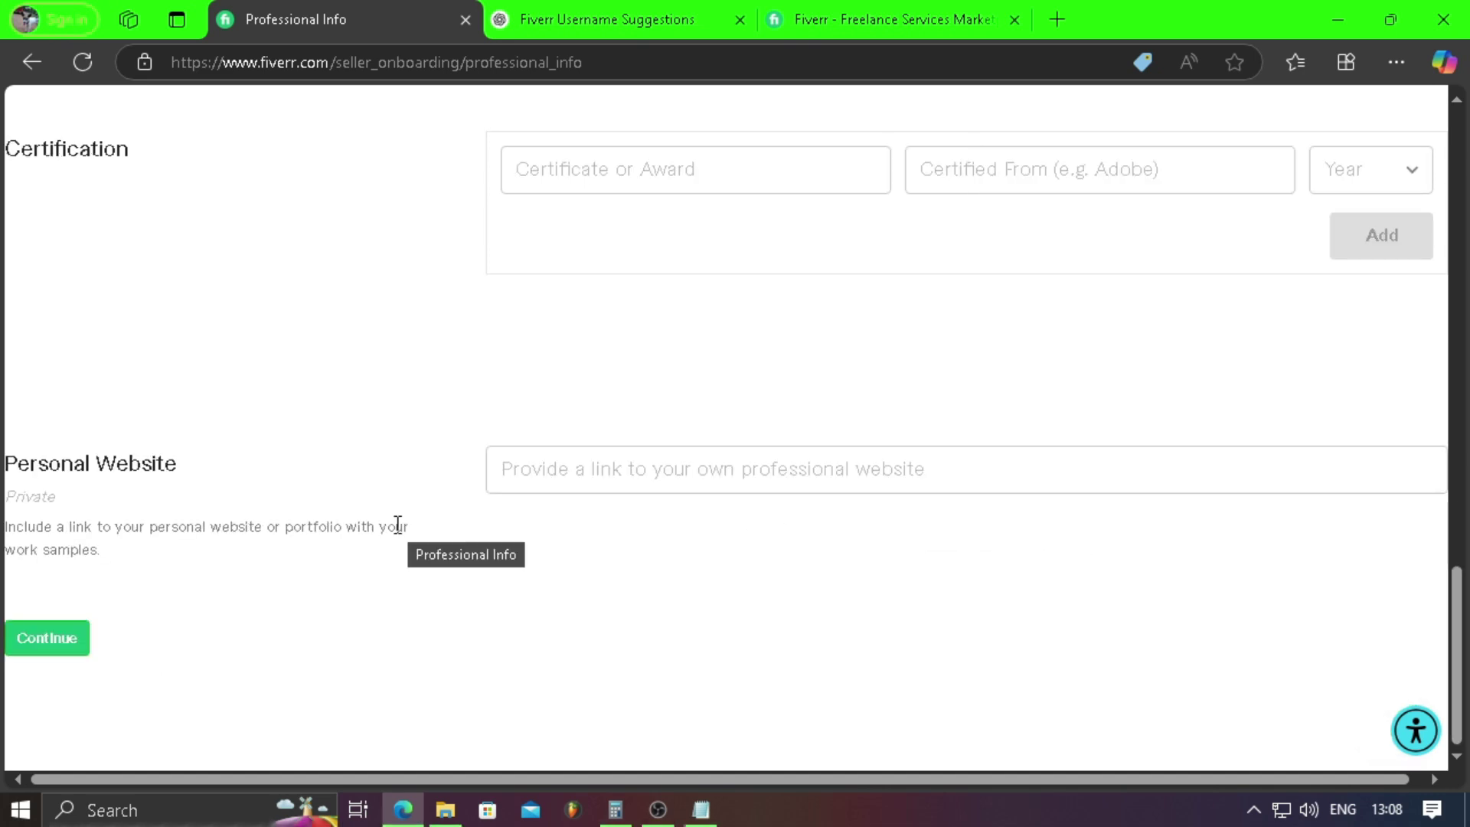
left_click(48, 638)
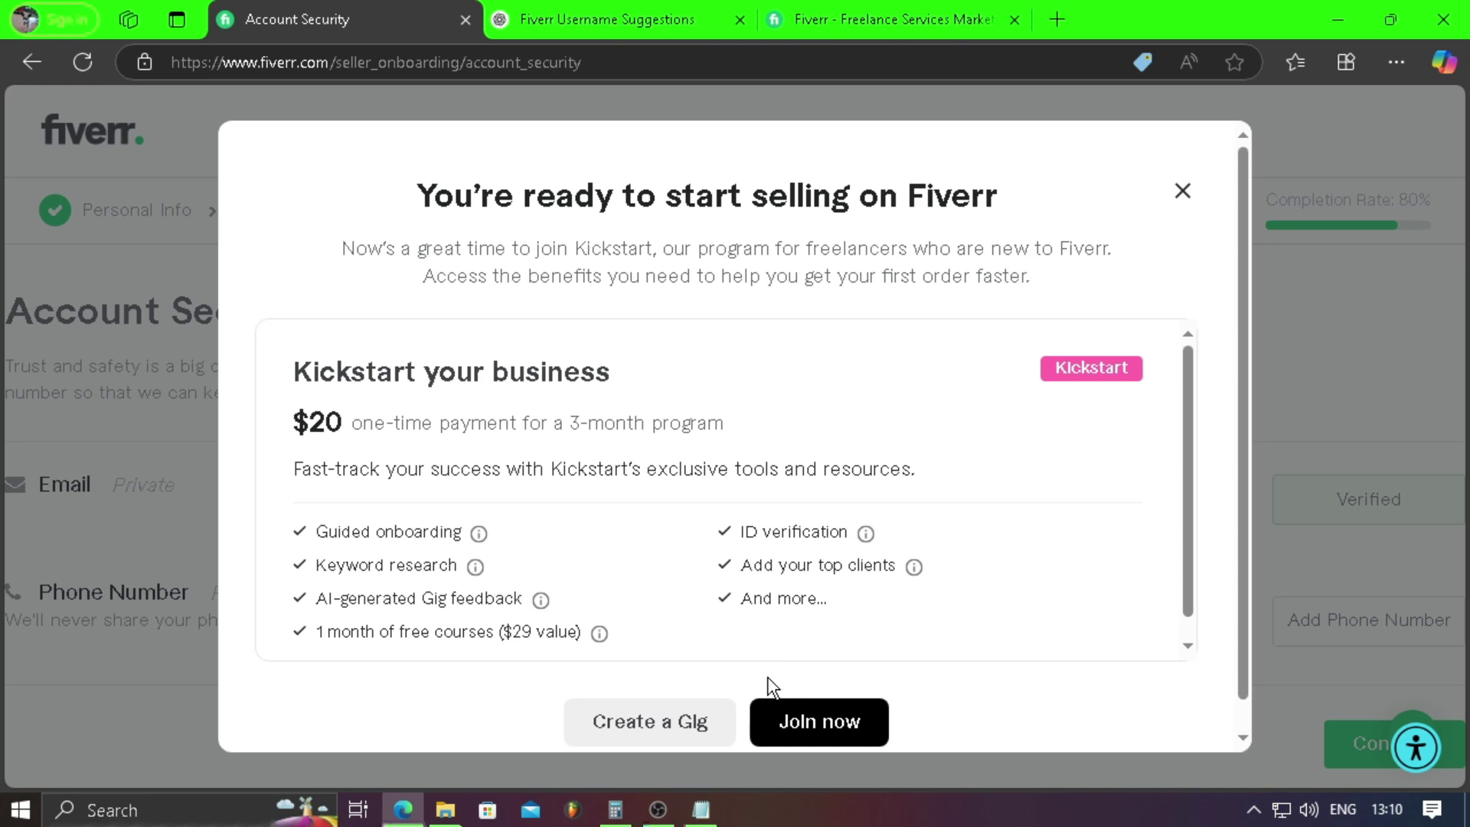
left_click(715, 721)
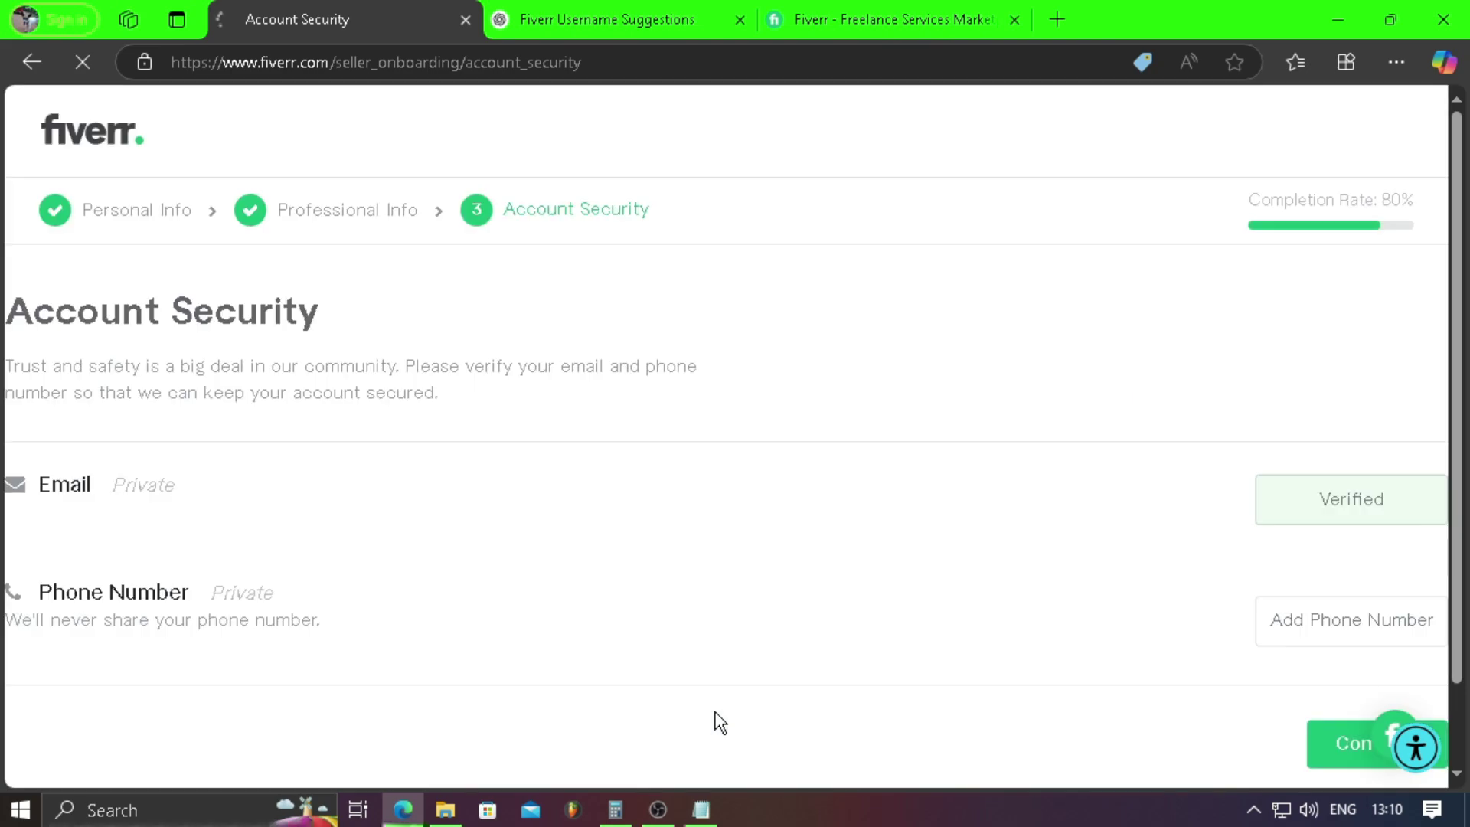